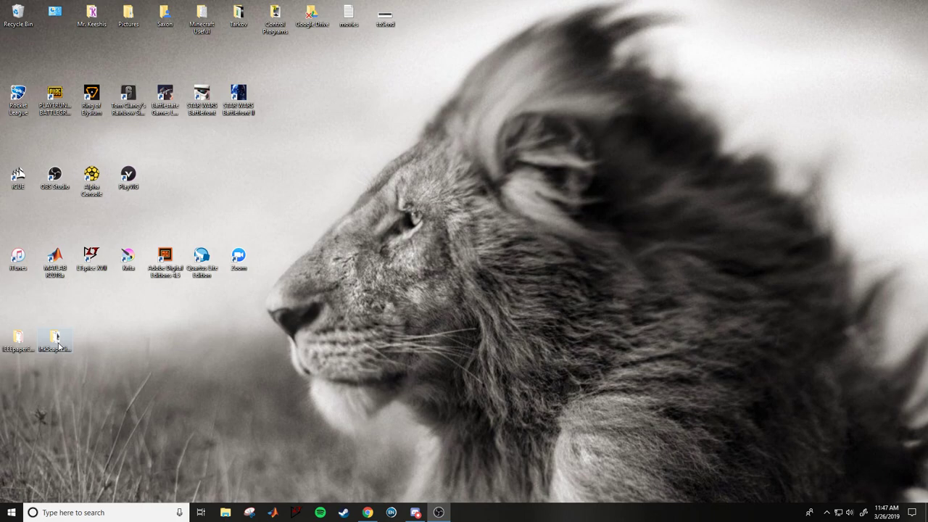
- Open the InkScapeCircuitExample folder and view the buckConverter image, closing it when done
{"action": "double_click", "coordinate": [58, 343]}
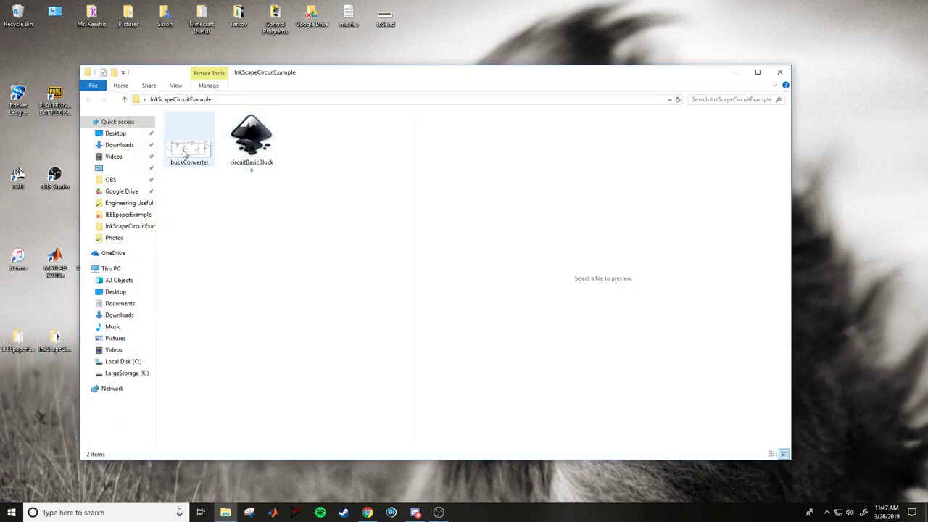
{"action": "double_click", "coordinate": [185, 153]}
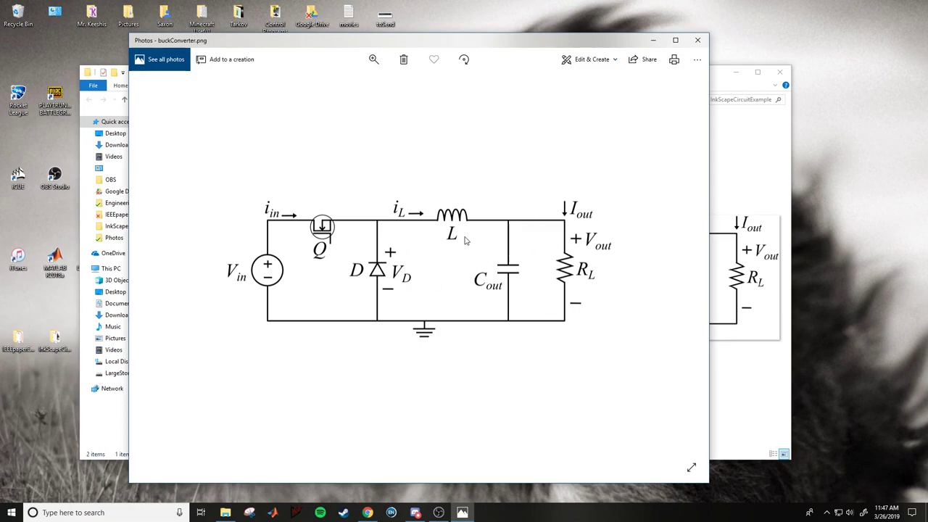
{"action": "left_click", "coordinate": [698, 42]}
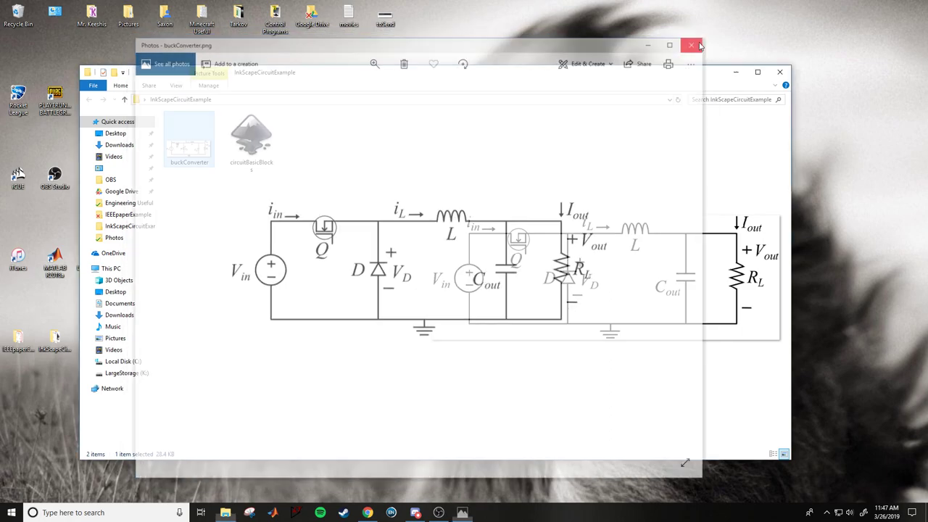
- Open circuitBasicBlocks in Inkscape and bring the waveforms in the Building Blocks frame into close view
{"action": "left_click", "coordinate": [264, 166]}
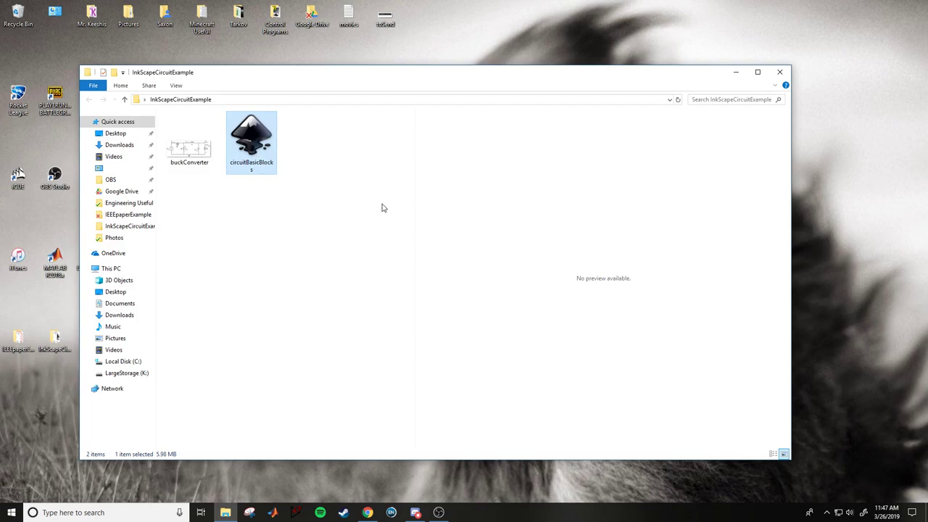
{"action": "double_click", "coordinate": [254, 149]}
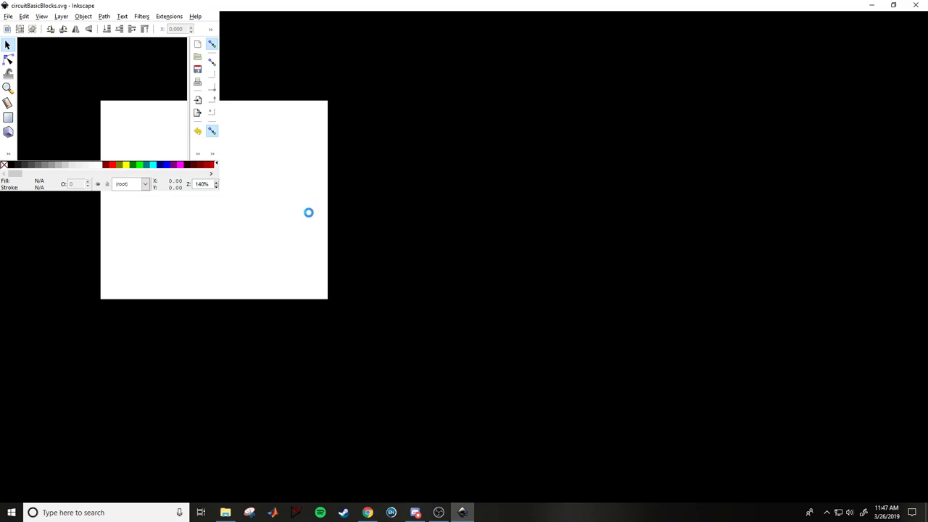
{"action": "scroll", "coordinate": [290, 243], "scroll_direction": "down", "scroll_amount": 3, "text": "ctrl"}
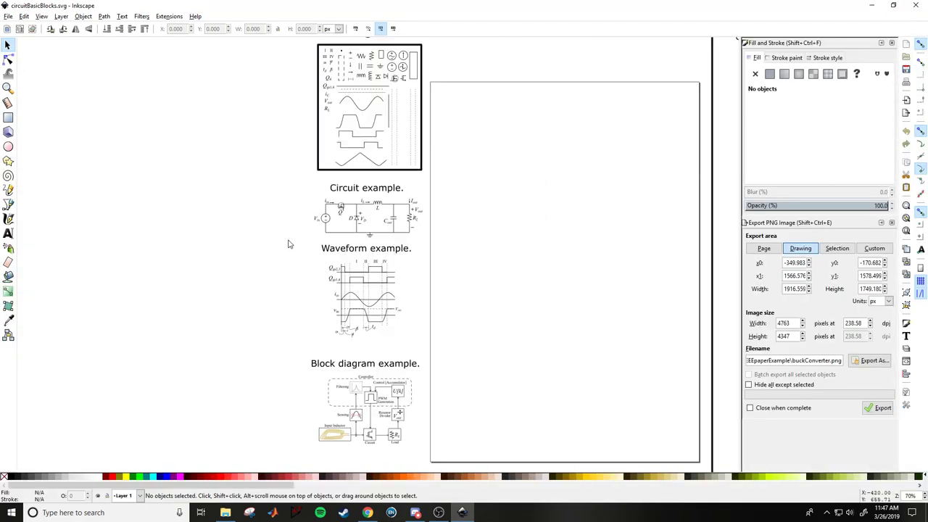
{"action": "scroll", "coordinate": [290, 242], "scroll_direction": "down", "scroll_amount": 1, "text": "ctrl"}
{"action": "scroll", "coordinate": [421, 288], "scroll_direction": "up", "scroll_amount": 1, "text": "ctrl"}
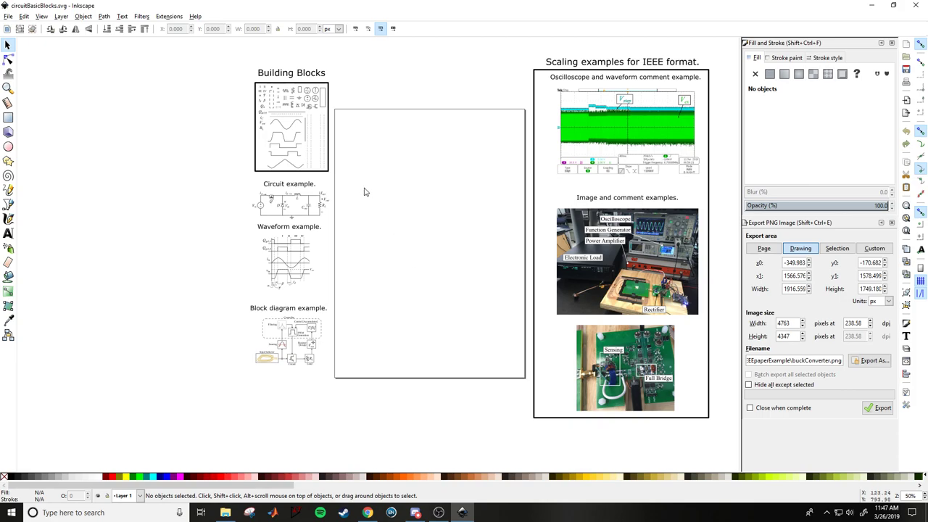
{"action": "scroll", "coordinate": [311, 137], "scroll_direction": "up", "scroll_amount": 4, "text": "ctrl"}
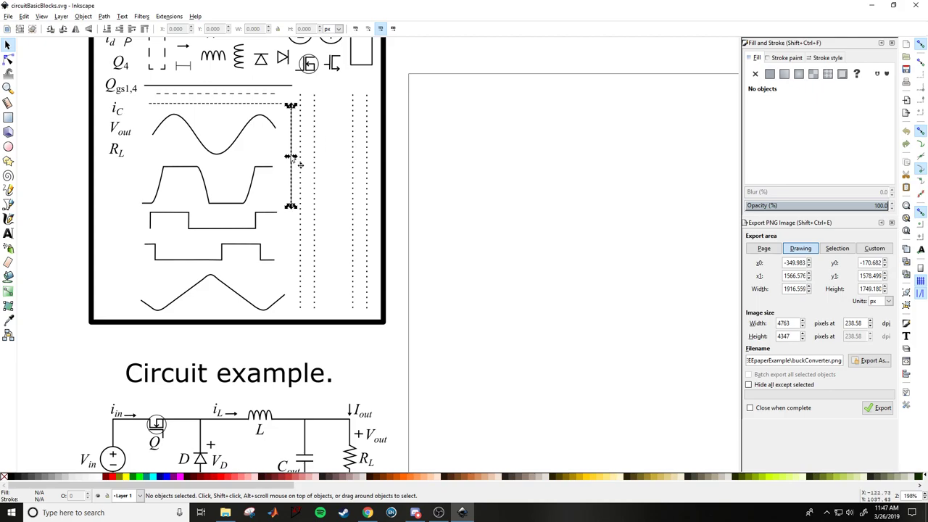
{"action": "left_click", "coordinate": [293, 160]}
{"action": "left_click", "coordinate": [275, 92]}
{"action": "left_click", "coordinate": [458, 217]}
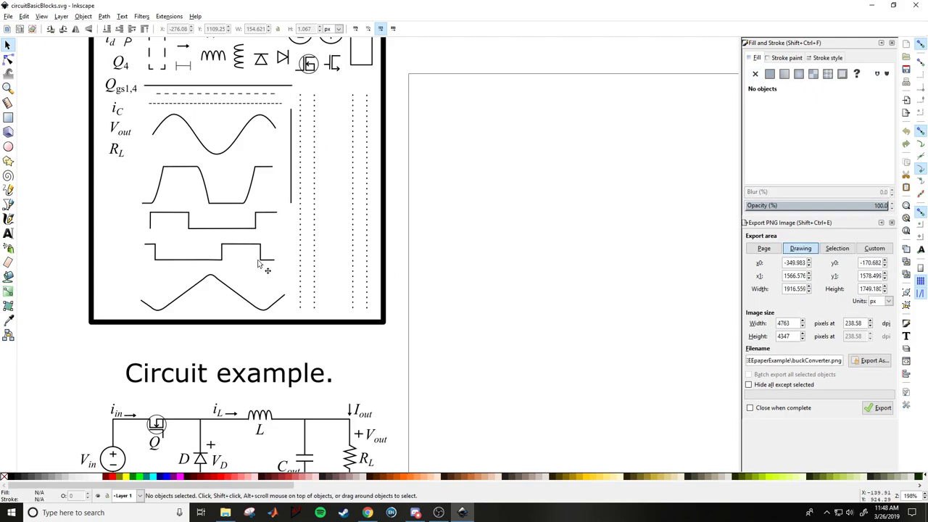
- Draw a straight vertical line about 101 px tall near the page's upper-left corner with the Bezier pen
{"action": "left_click", "coordinate": [9, 205]}
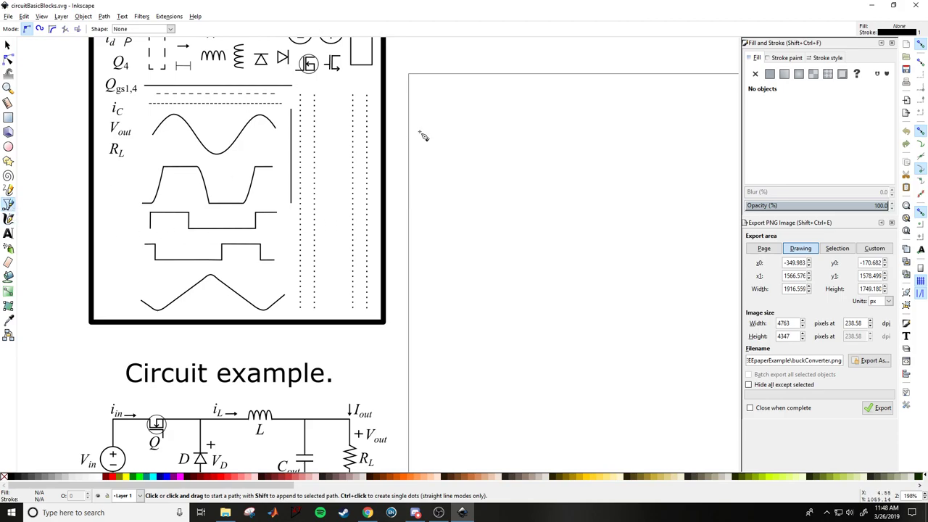
{"action": "left_click", "coordinate": [447, 117]}
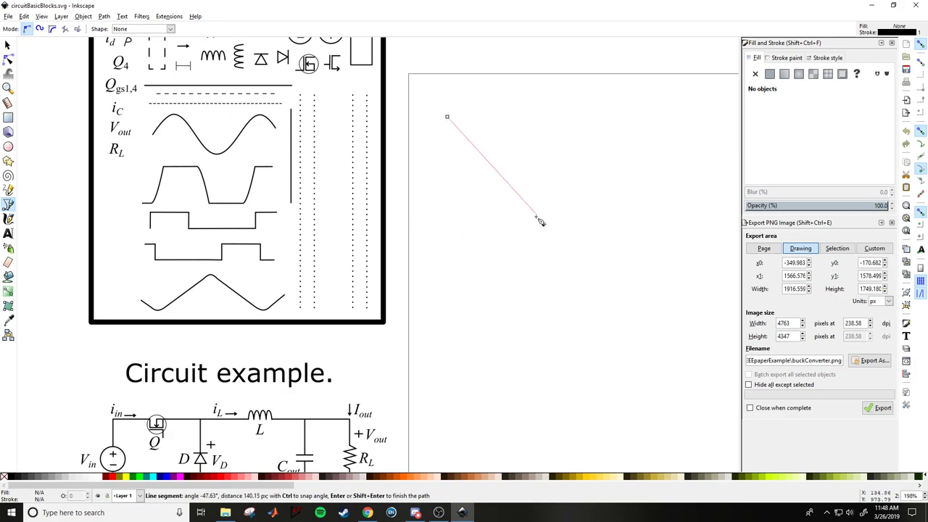
{"action": "double_click", "coordinate": [447, 214]}
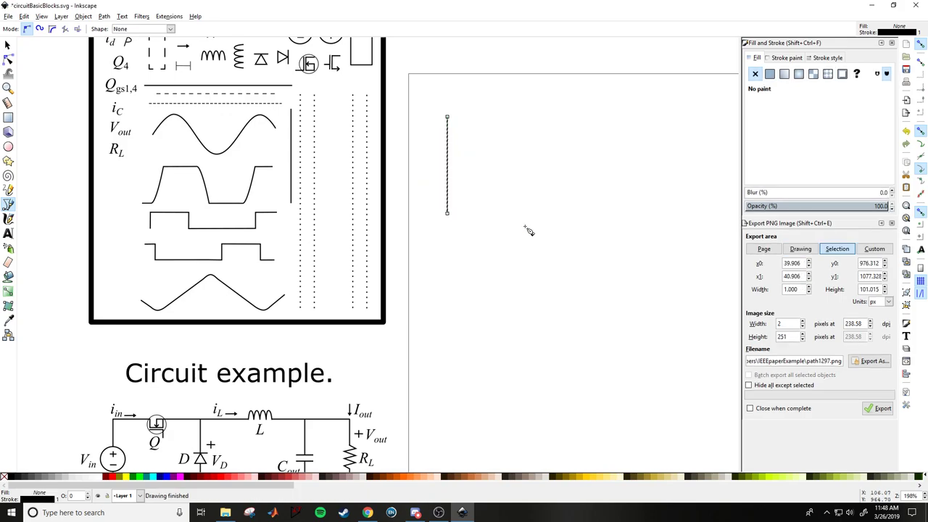
{"action": "left_click", "coordinate": [495, 235]}
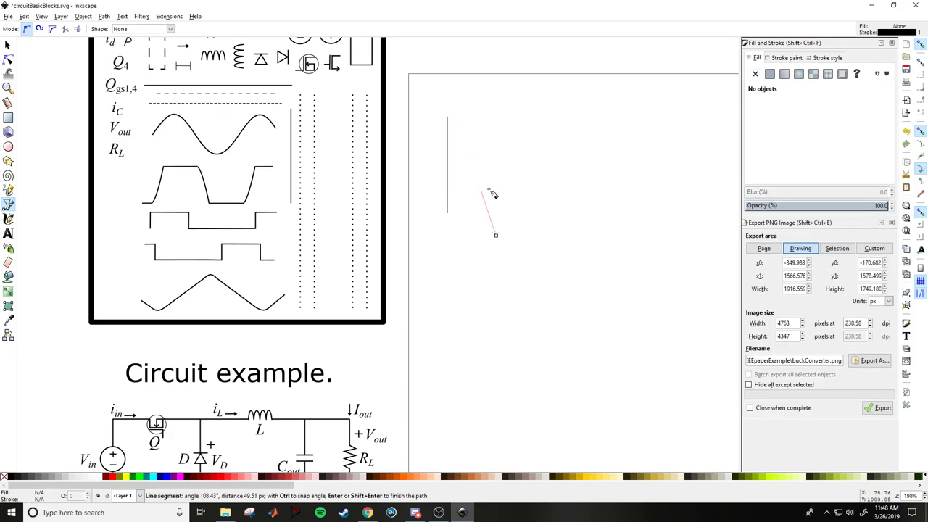
- Try moving the drawn vertical line about 17 px right and 9 px up, and undo the move and the line
{"action": "key", "text": "s"}
{"action": "left_click", "coordinate": [447, 177]}
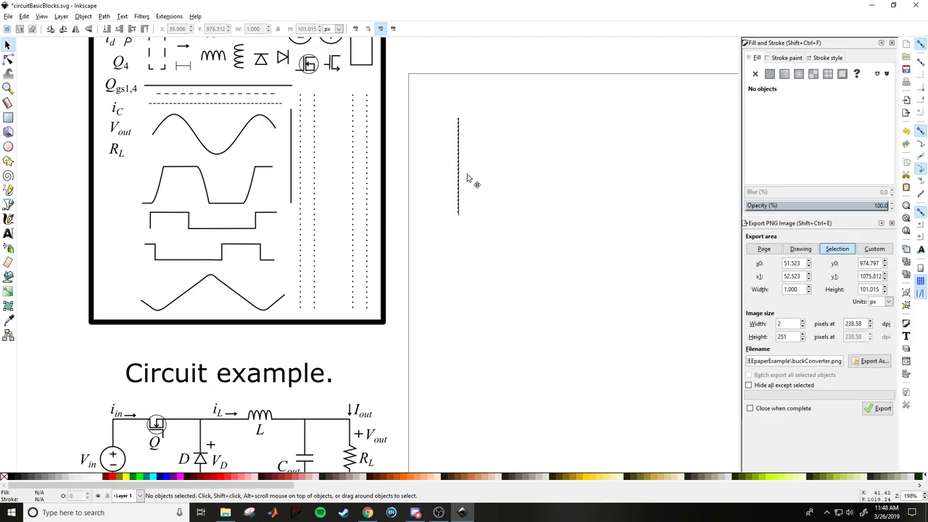
{"action": "left_click_drag", "start_coordinate": [447, 178], "coordinate": [470, 168]}
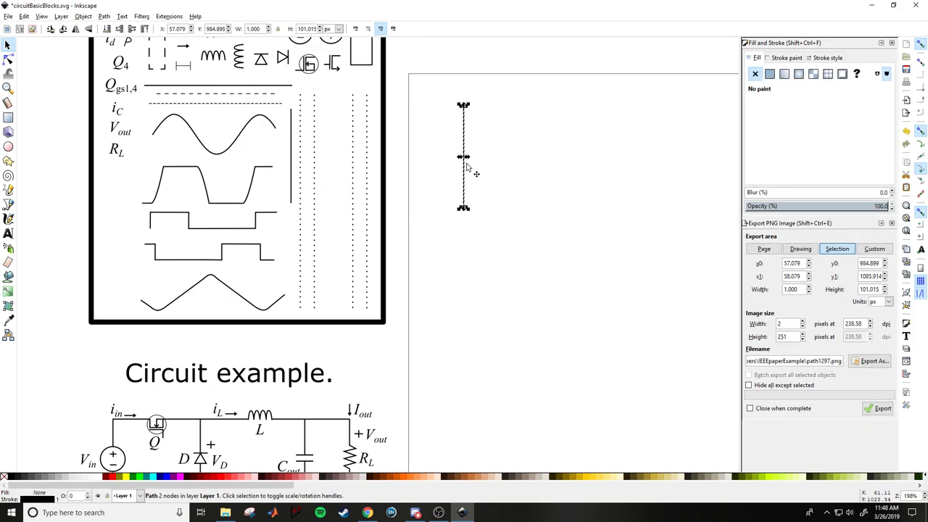
{"action": "key", "text": "ctrl+z"}
- Paste three copies of the solid vertical line from the Building Blocks onto the page, and undo all the pastes
{"action": "left_click", "coordinate": [293, 174]}
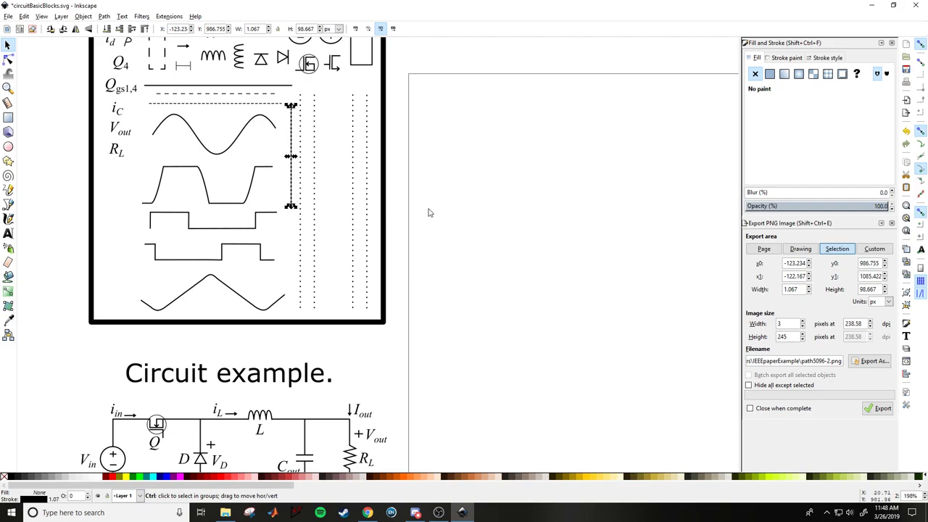
{"action": "key", "text": "ctrl+c"}
{"action": "key", "text": "ctrl+v"}
{"action": "key", "text": "ctrl+v"}
{"action": "key", "text": "ctrl+v"}
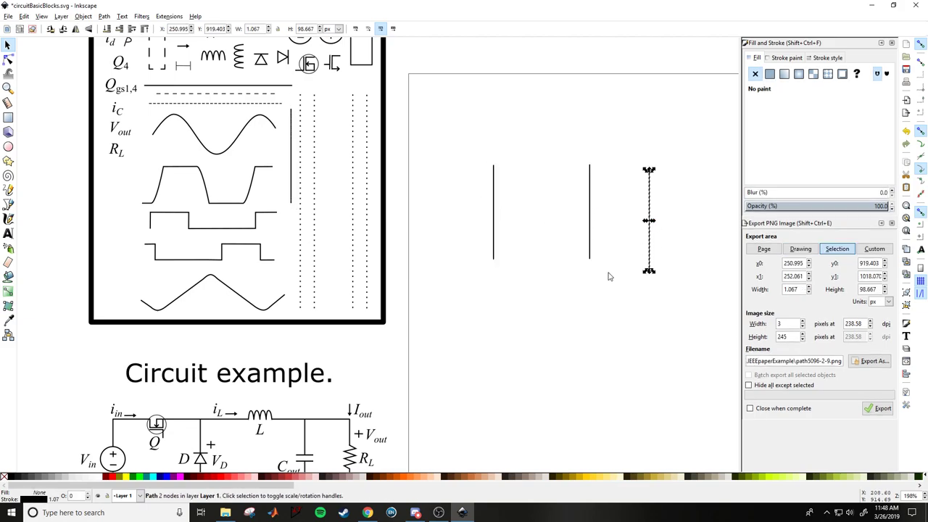
{"action": "key", "text": "ctrl+z"}
{"action": "key", "text": "ctrl+z"}
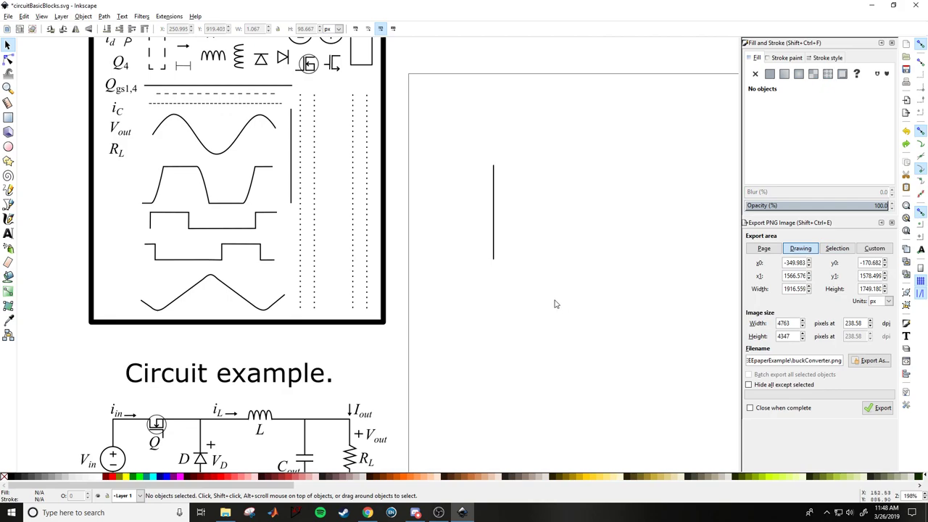
{"action": "key", "text": "ctrl+z"}
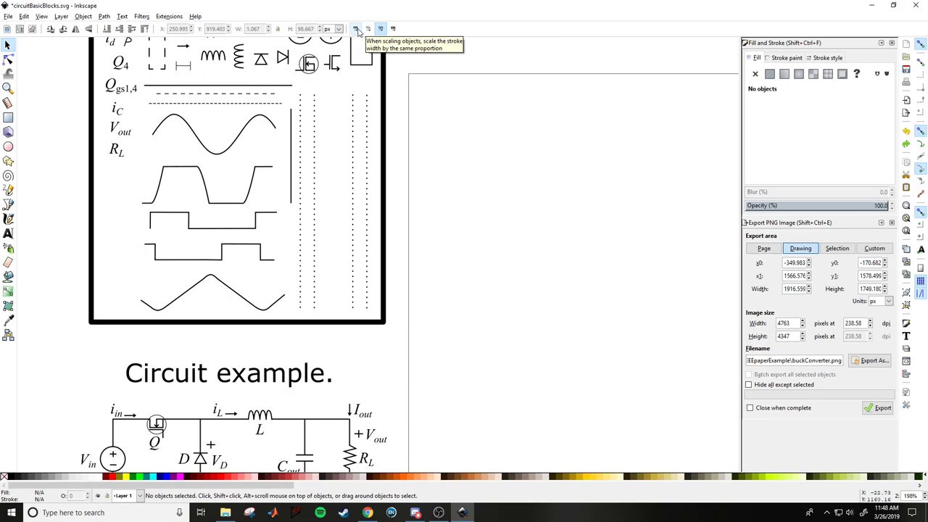
- Copy the tall rectangle from the Building Blocks onto the page and widen the copy to about 160 px
{"action": "left_click", "coordinate": [368, 65]}
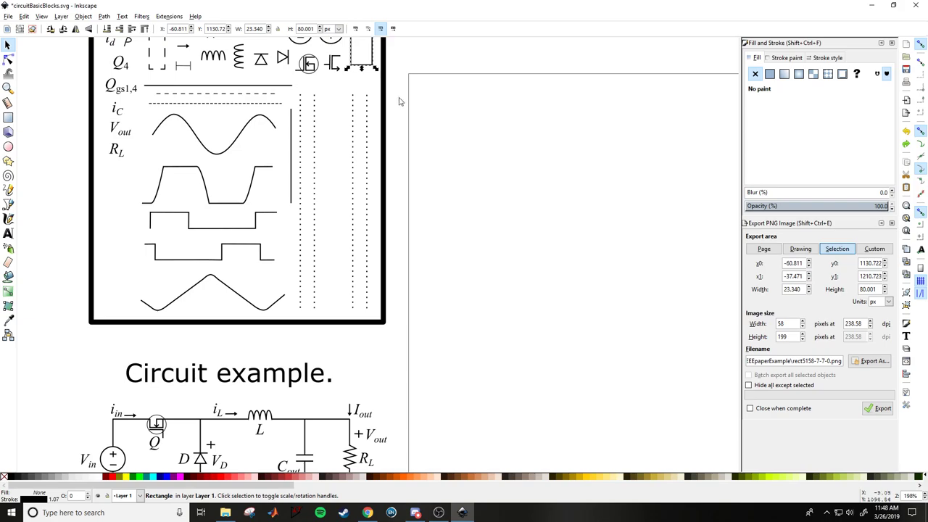
{"action": "left_click", "coordinate": [487, 159]}
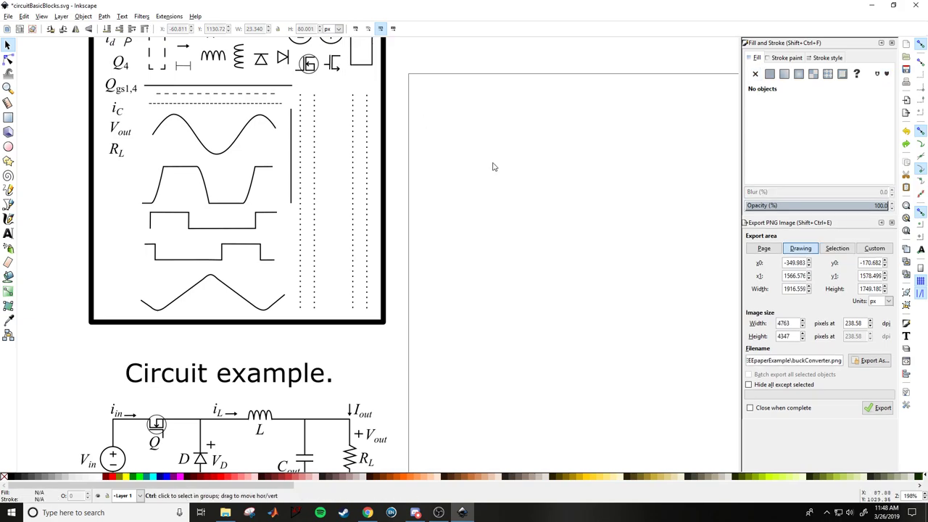
{"action": "left_click", "coordinate": [503, 173]}
{"action": "left_click_drag", "start_coordinate": [506, 162], "coordinate": [640, 158]}
{"action": "left_click", "coordinate": [679, 159]}
{"action": "left_click", "coordinate": [637, 192]}
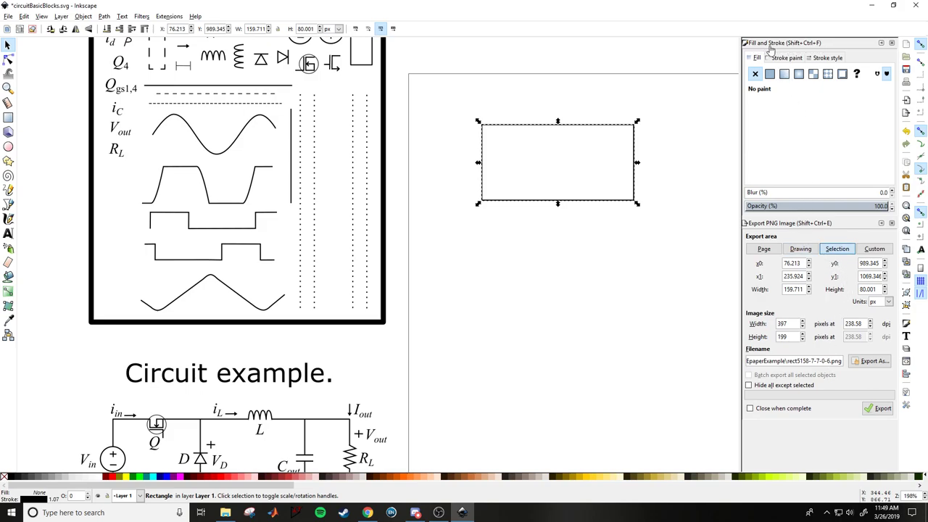
- Set the copied rectangle's stroke width to 1 px and widen the rectangle to about 235 px
{"action": "left_click", "coordinate": [822, 62]}
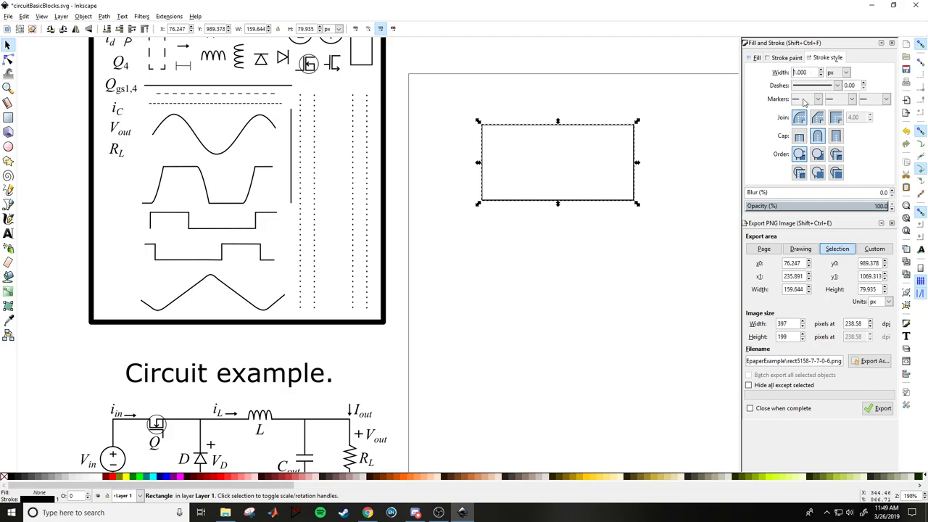
{"action": "left_click", "coordinate": [700, 143]}
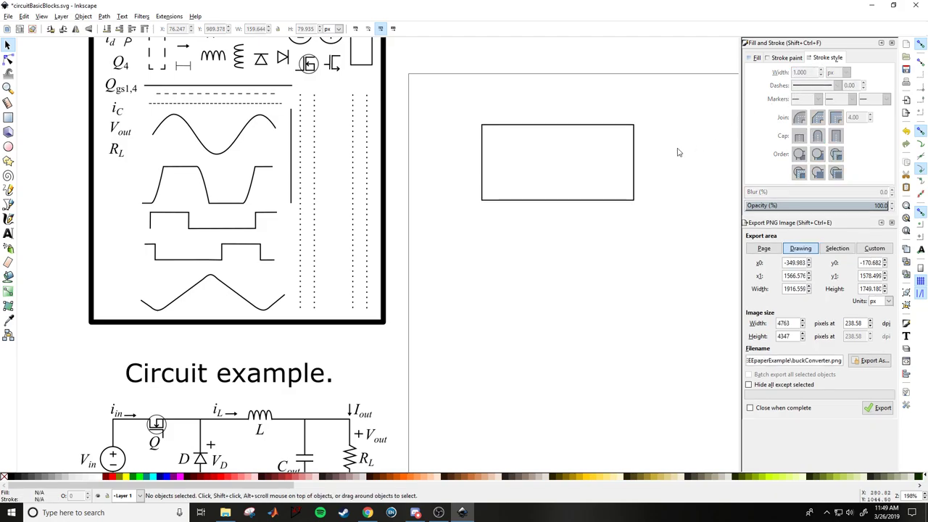
{"action": "left_click", "coordinate": [633, 167]}
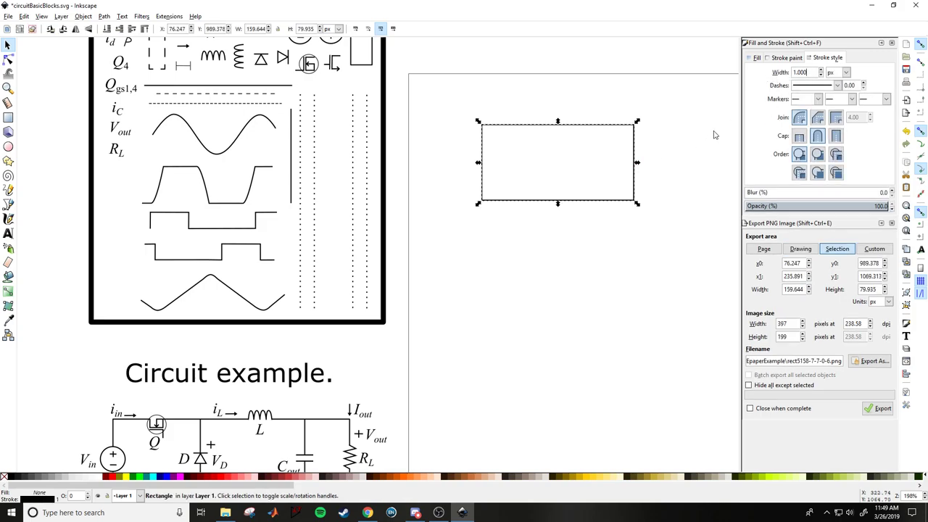
{"action": "left_click_drag", "start_coordinate": [637, 163], "coordinate": [708, 164]}
{"action": "left_click", "coordinate": [682, 107]}
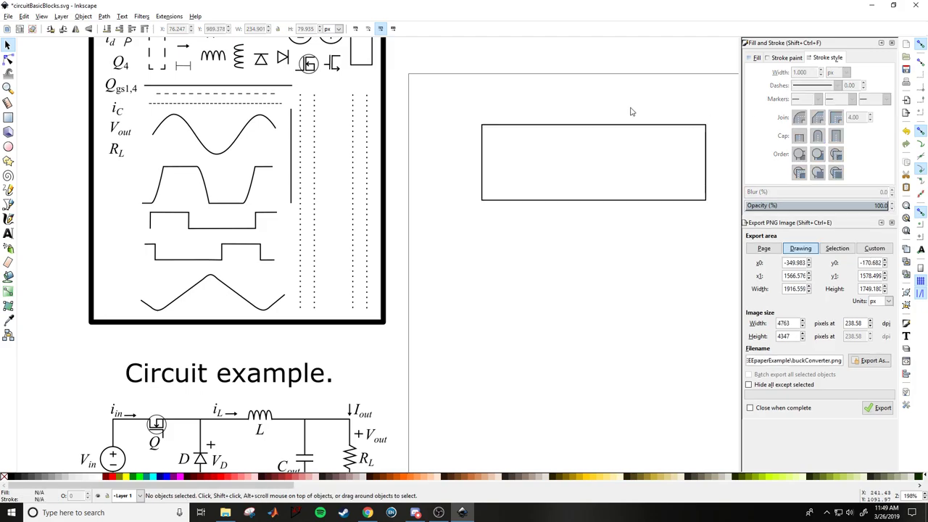
- Enable scaling of stroke width with objects and resize the rectangle to about 202 by 269 px
{"action": "left_click", "coordinate": [595, 134]}
{"action": "left_click", "coordinate": [355, 29]}
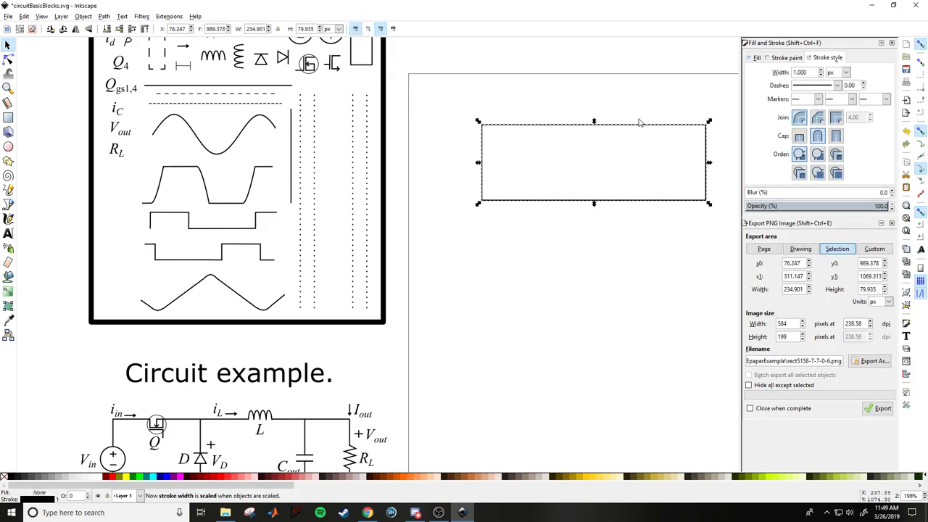
{"action": "left_click_drag", "start_coordinate": [709, 166], "coordinate": [576, 171]}
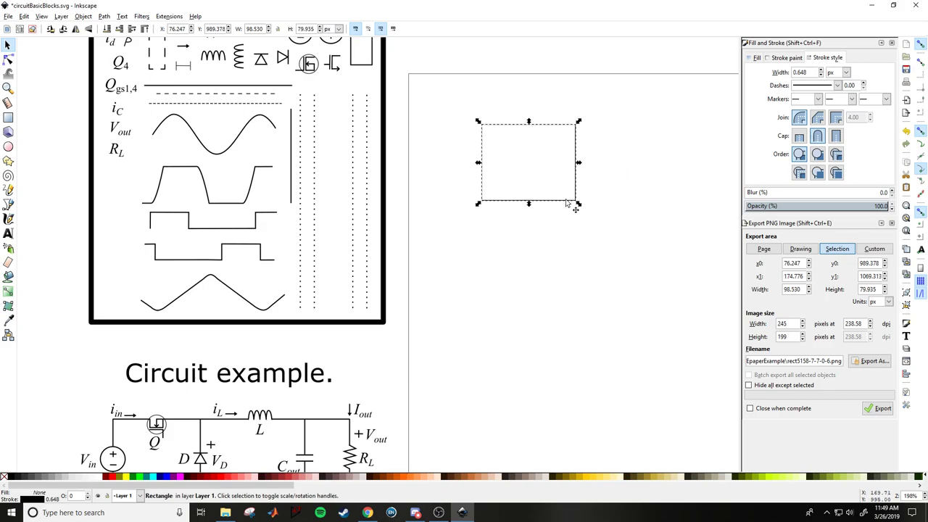
{"action": "left_click_drag", "start_coordinate": [529, 212], "coordinate": [676, 385]}
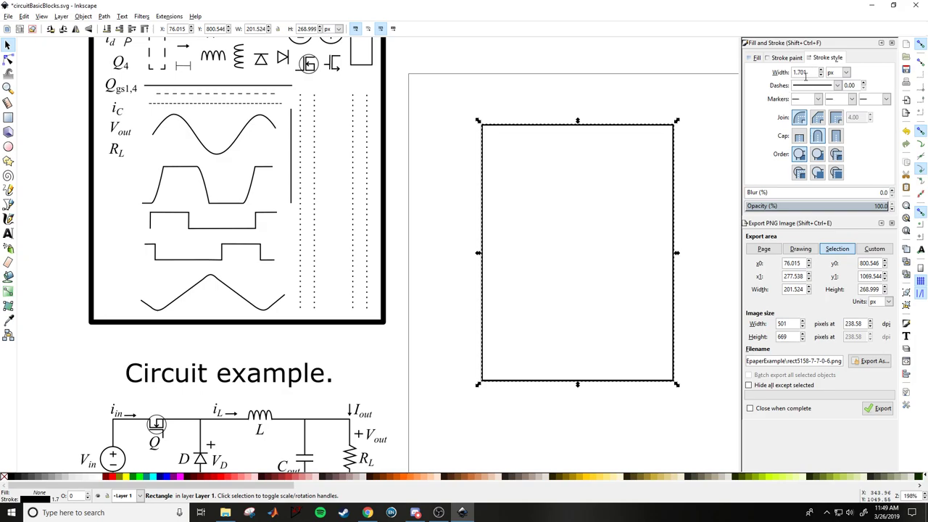
- Disable scaling of stroke width with objects and set the rectangle's stroke width to 1 px
{"action": "left_click", "coordinate": [355, 28]}
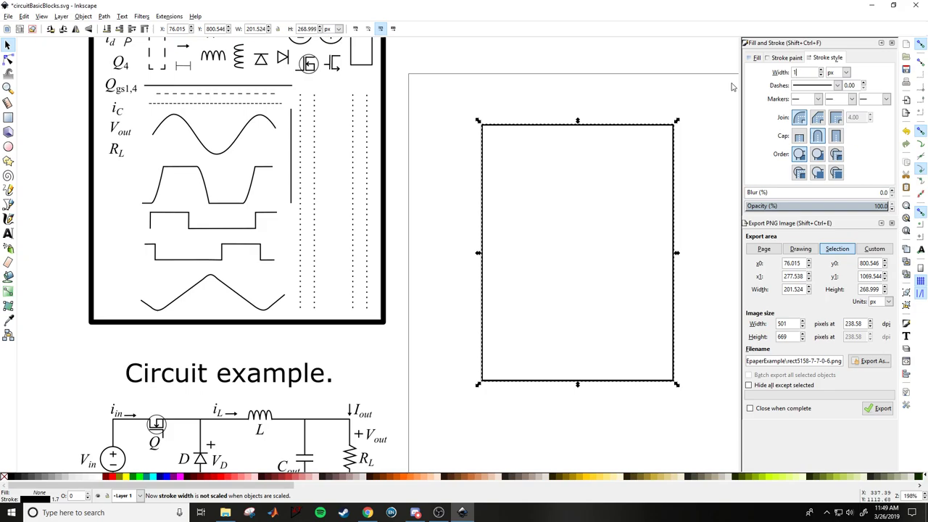
{"action": "key", "text": "Return"}
- Resize the rectangle to about 90 by 85 px without stroke scaling, and delete it from the page
{"action": "left_click_drag", "start_coordinate": [676, 253], "coordinate": [571, 253]}
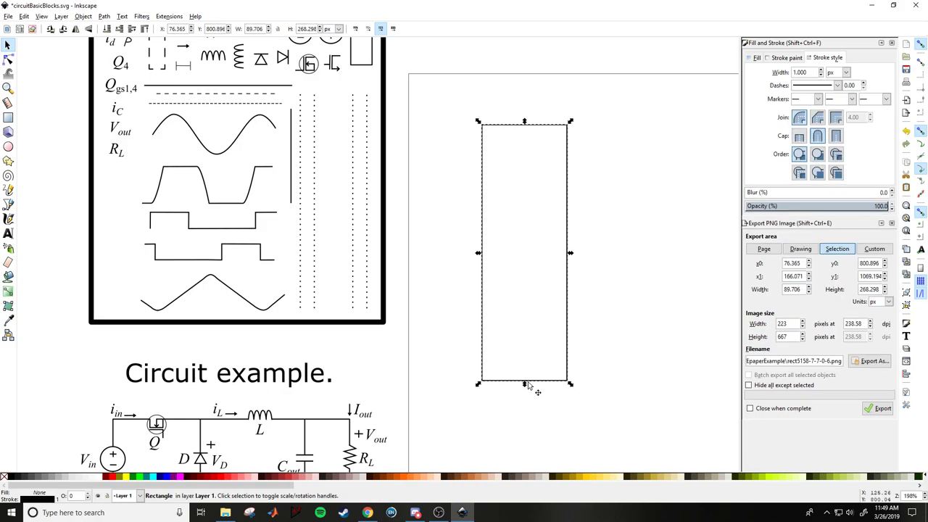
{"action": "left_click_drag", "start_coordinate": [525, 384], "coordinate": [537, 210]}
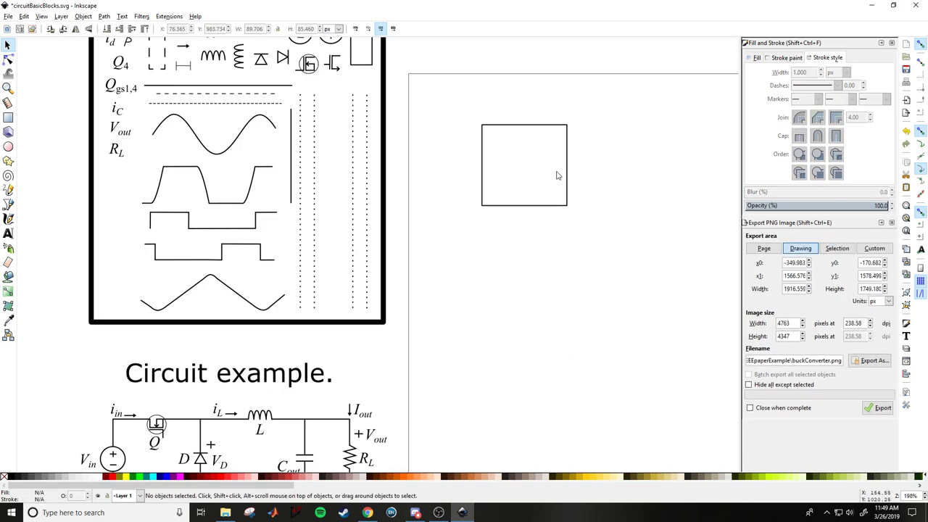
{"action": "key", "text": "Delete"}
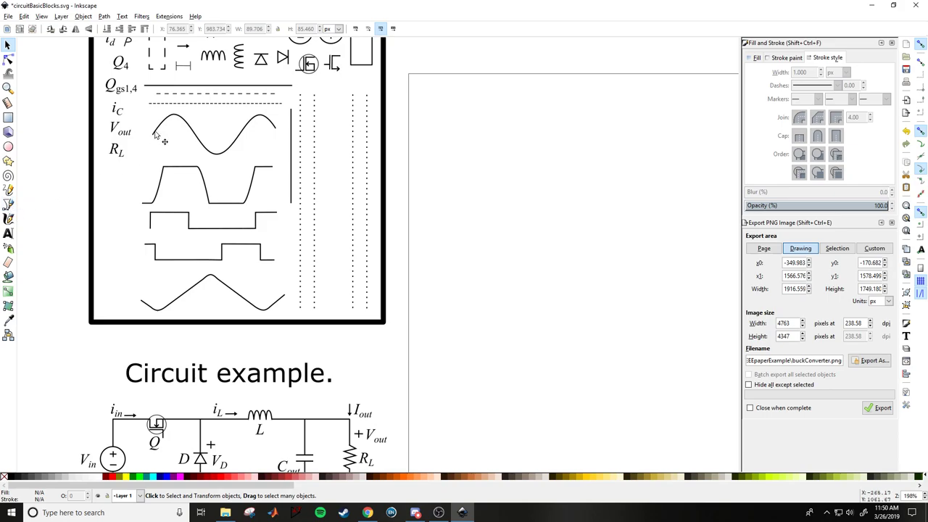
- Draw a smooth sine-like Bezier curve about 159 by 92 px near the upper corner of the blank page
{"action": "left_click", "coordinate": [185, 123]}
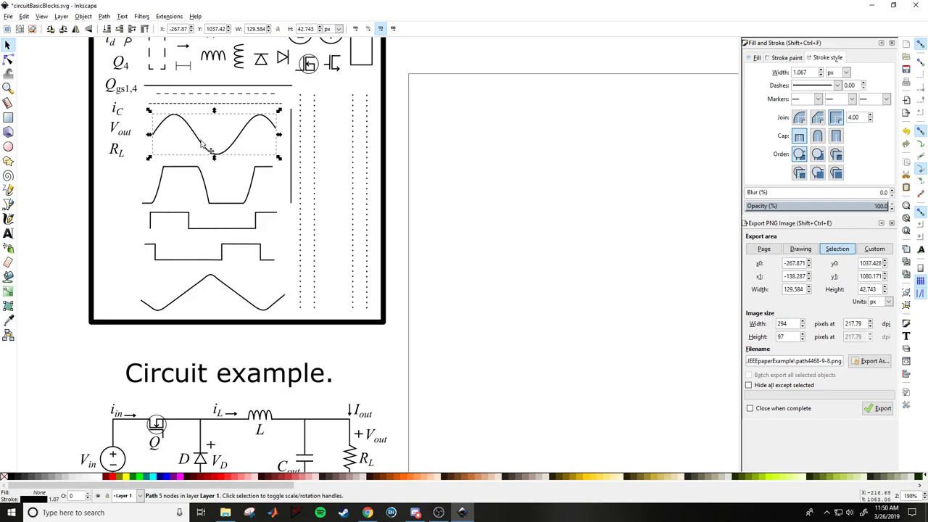
{"action": "left_click", "coordinate": [9, 205]}
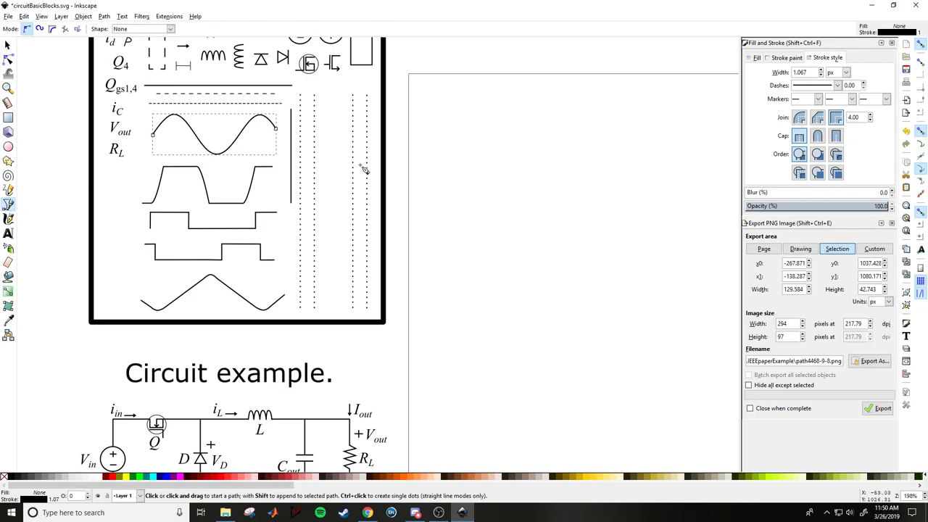
{"action": "left_click", "coordinate": [432, 187]}
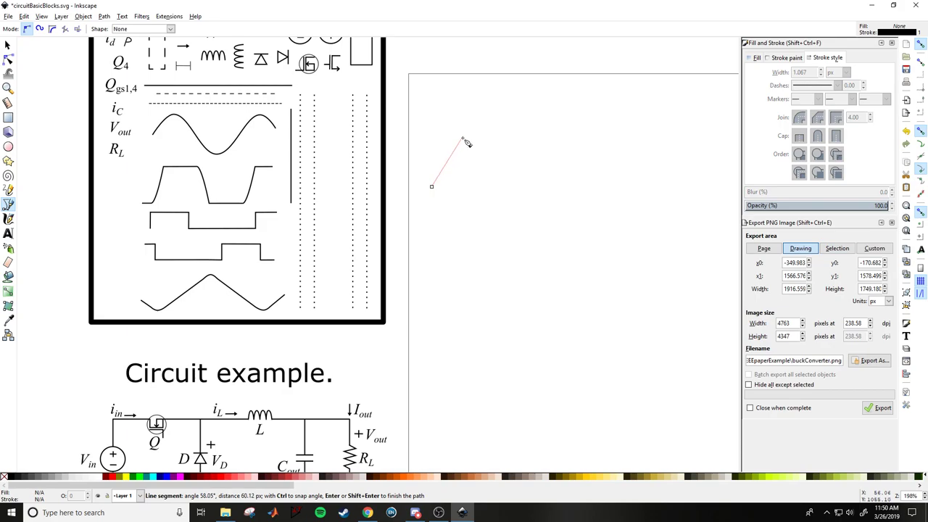
{"action": "left_click_drag", "start_coordinate": [463, 138], "coordinate": [489, 143]}
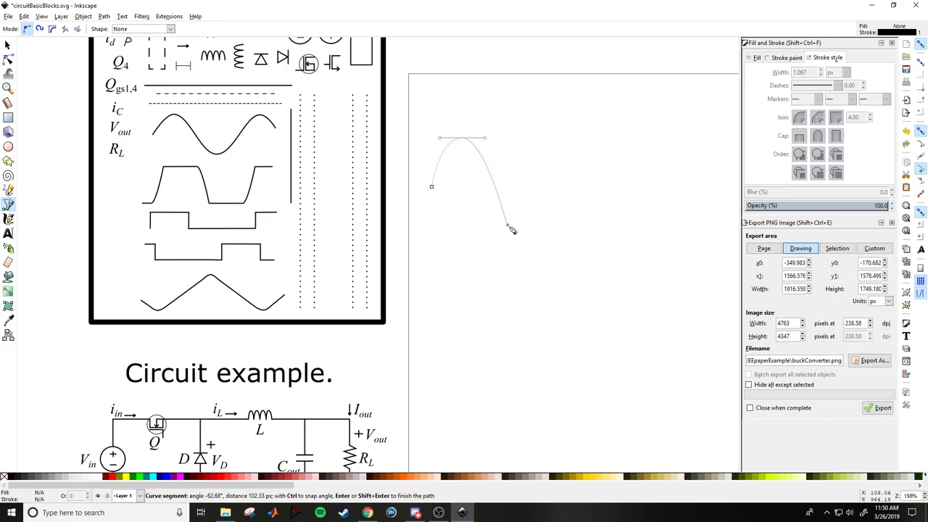
{"action": "left_click_drag", "start_coordinate": [508, 226], "coordinate": [542, 226]}
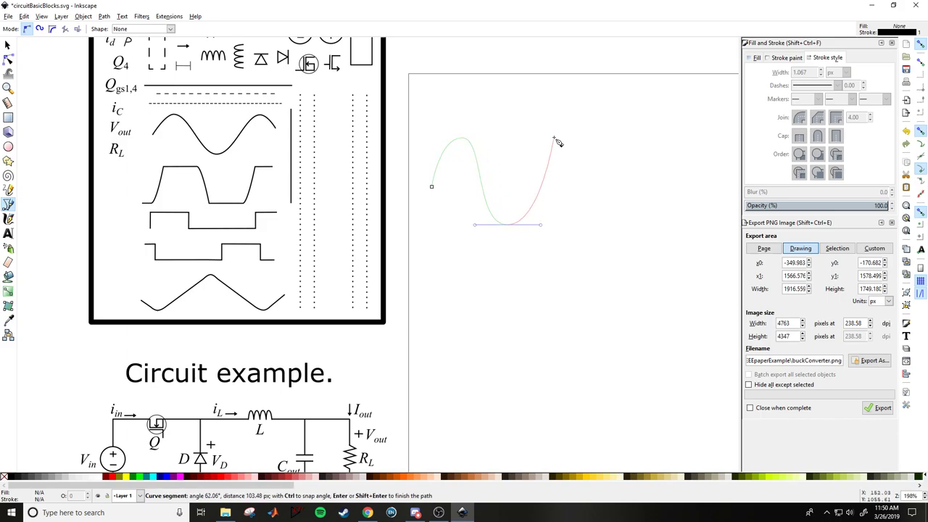
{"action": "left_click_drag", "start_coordinate": [555, 138], "coordinate": [582, 142]}
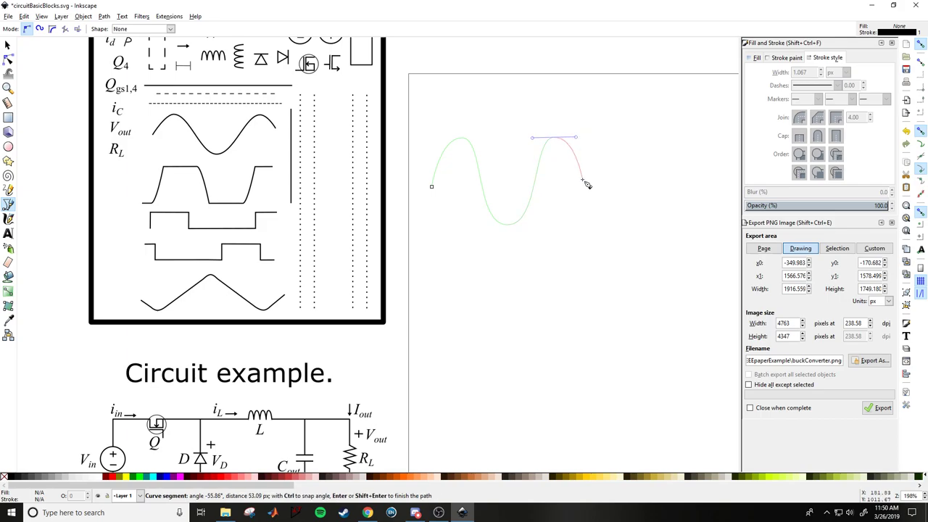
{"action": "double_click", "coordinate": [583, 179]}
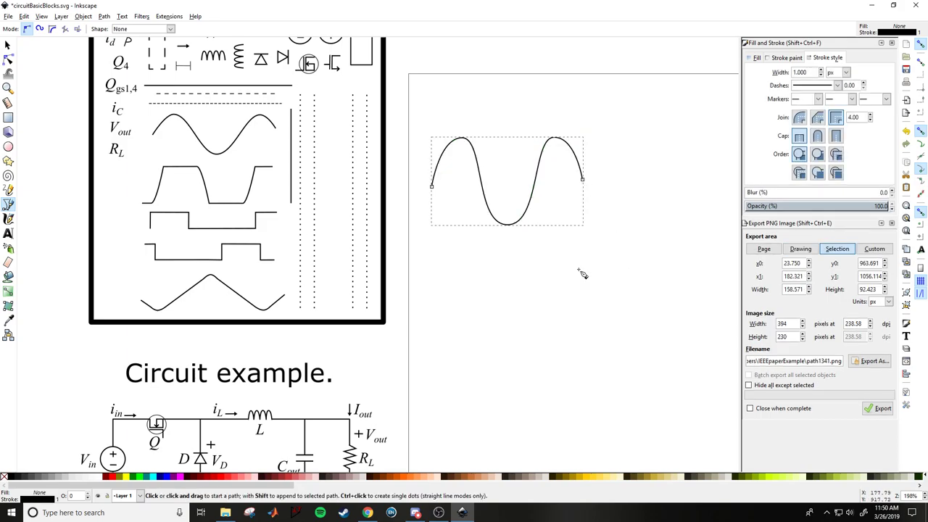
{"action": "key", "text": "Escape"}
{"action": "key", "text": "s"}
{"action": "left_click", "coordinate": [517, 226]}
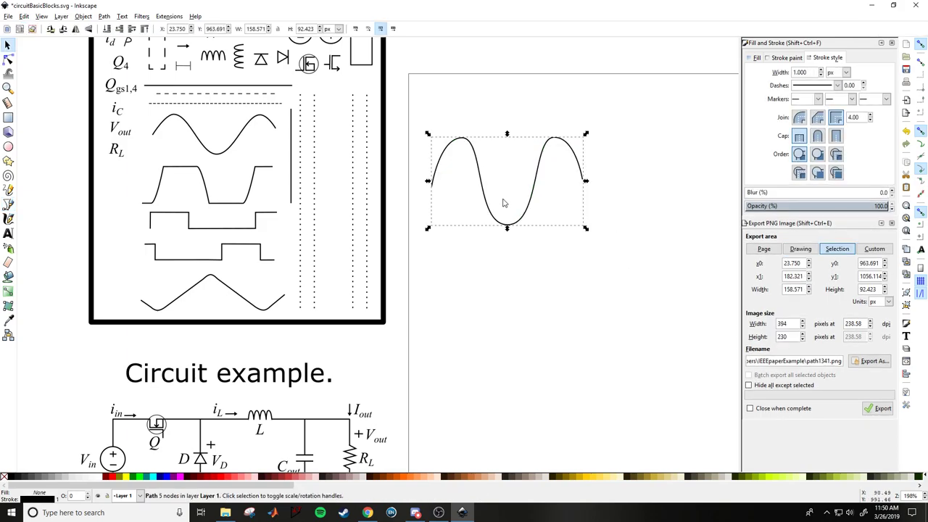
{"action": "left_click", "coordinate": [461, 108]}
- Copy the tall rectangle from the building blocks onto the curve and resize it to about 169 by 95 px around it
{"action": "left_click", "coordinate": [365, 68]}
{"action": "key", "text": "ctrl"}
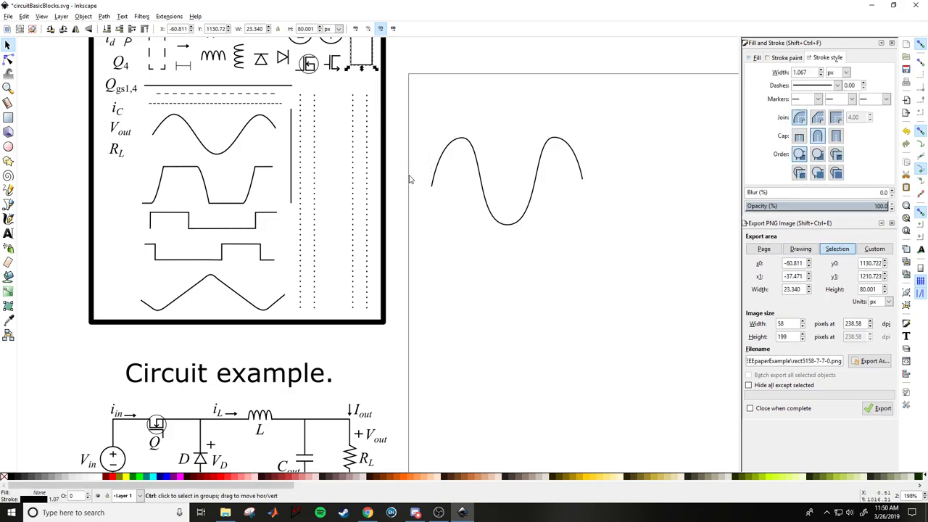
{"action": "key", "text": "ctrl+v"}
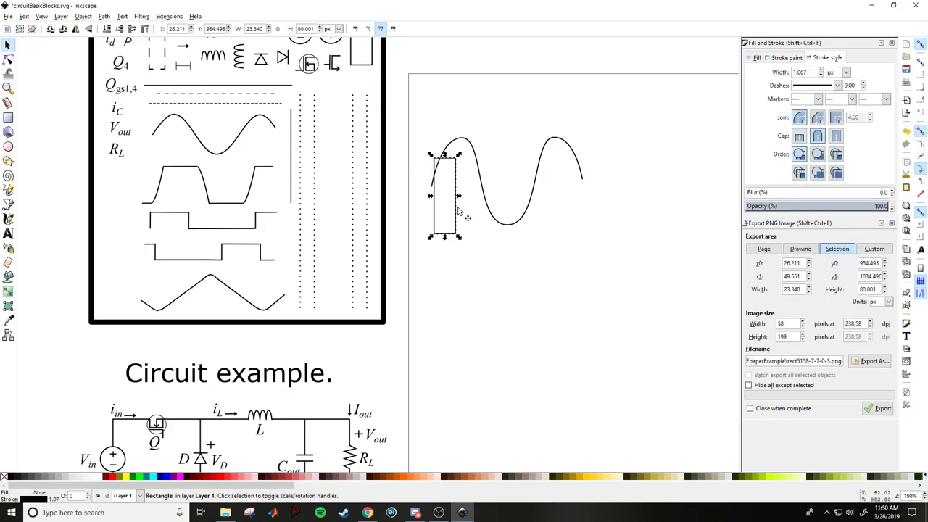
{"action": "left_click_drag", "start_coordinate": [462, 211], "coordinate": [594, 182]}
{"action": "left_click_drag", "start_coordinate": [513, 217], "coordinate": [513, 228]}
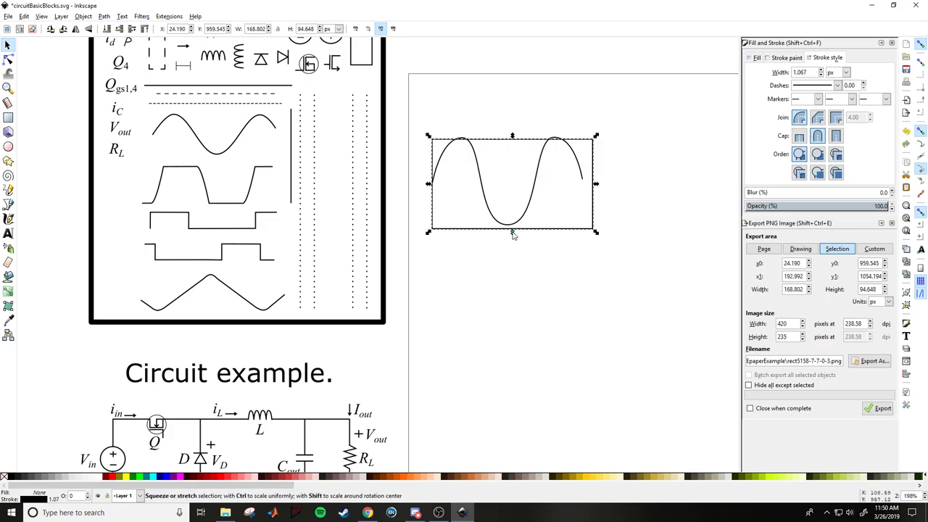
- Fit the curve's valley, second crest and end node to the rectangle's edges, and adjust the crest and valley handles
{"action": "left_click", "coordinate": [576, 252]}
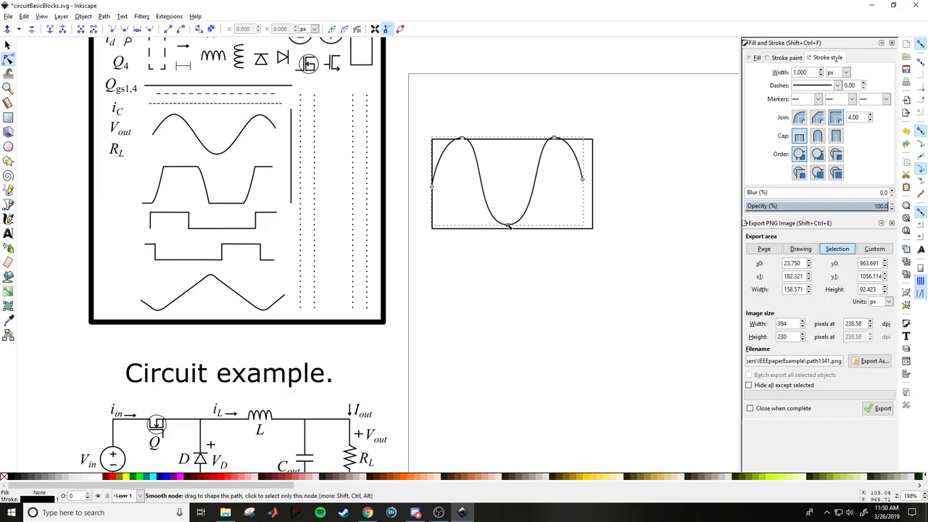
{"action": "left_click_drag", "start_coordinate": [507, 224], "coordinate": [512, 228]}
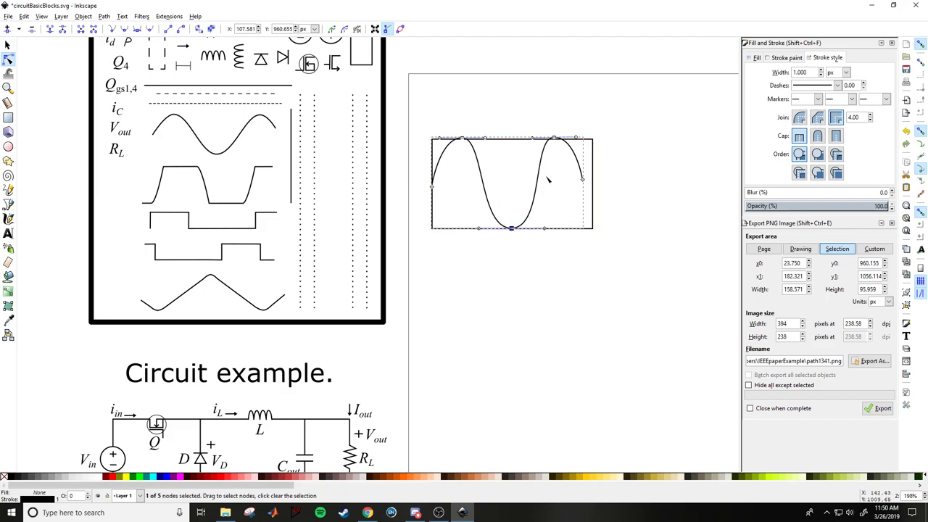
{"action": "left_click_drag", "start_coordinate": [556, 139], "coordinate": [555, 143]}
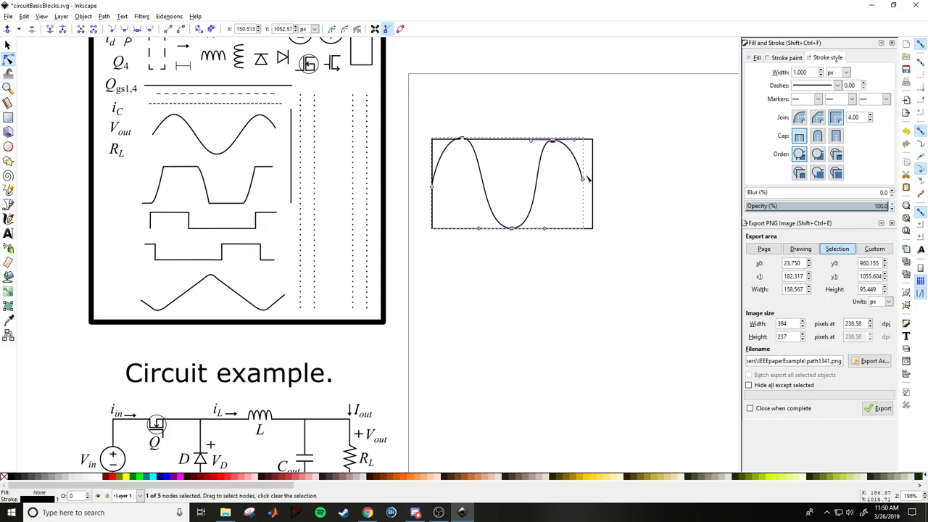
{"action": "left_click_drag", "start_coordinate": [583, 178], "coordinate": [593, 181]}
{"action": "left_click", "coordinate": [555, 143]}
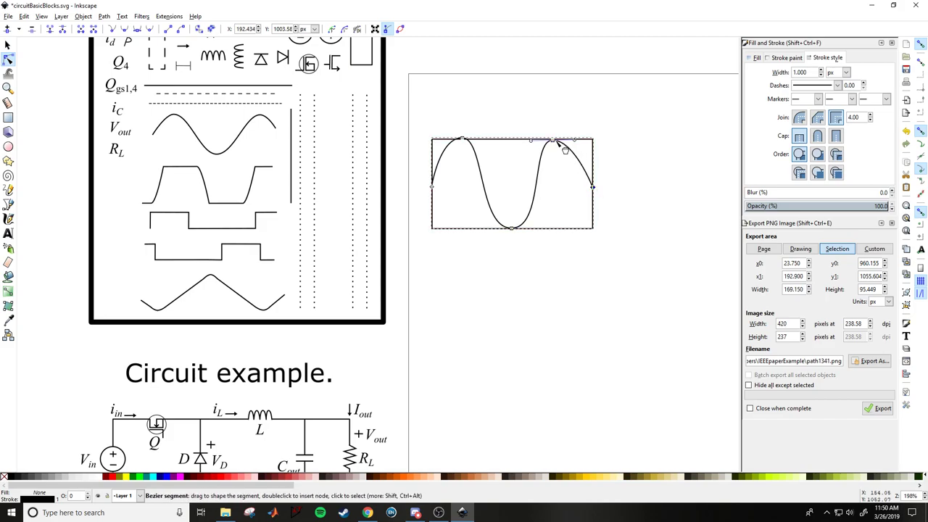
{"action": "left_click_drag", "start_coordinate": [555, 142], "coordinate": [534, 142]}
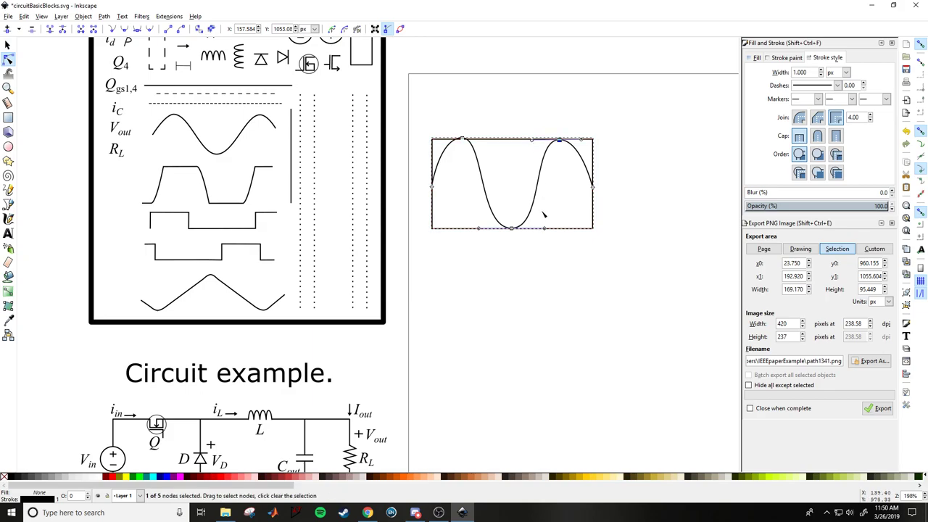
{"action": "left_click_drag", "start_coordinate": [545, 230], "coordinate": [543, 230]}
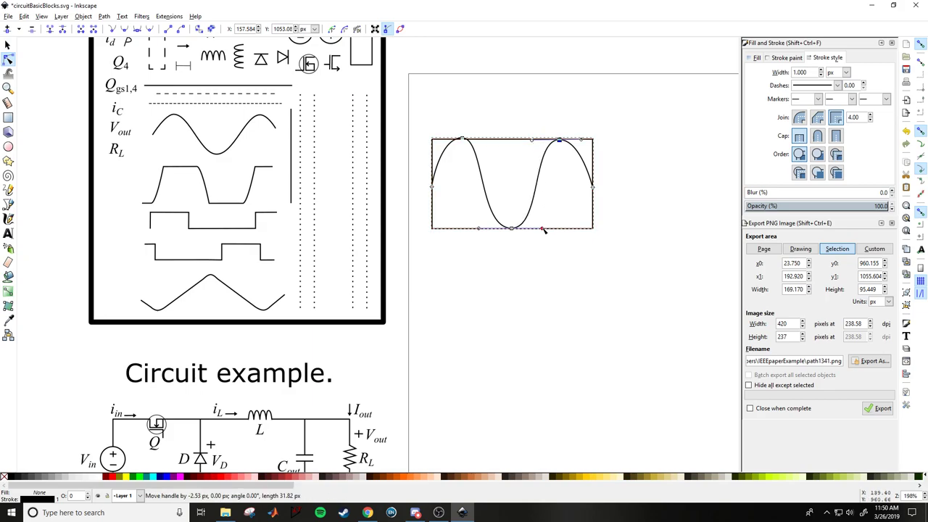
- Align the curve's first crest with the rectangle's upper edge and shorten the handles at the second crest
{"action": "left_click", "coordinate": [463, 139]}
{"action": "mouse_move", "coordinate": [463, 139]}
{"action": "left_mouse_down"}
{"action": "mouse_move", "coordinate": [439, 142]}
{"action": "mouse_move", "coordinate": [449, 142]}
{"action": "left_mouse_up"}
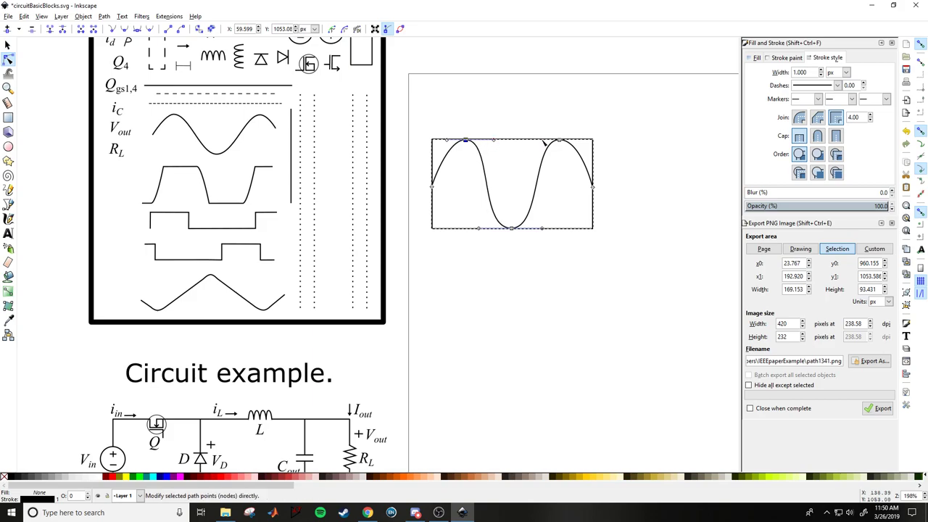
{"action": "left_click", "coordinate": [558, 140]}
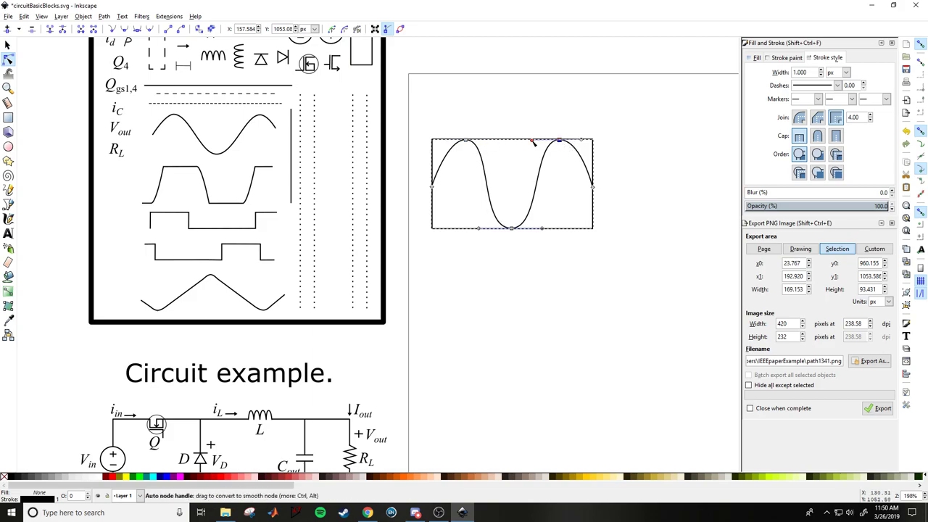
{"action": "left_click_drag", "start_coordinate": [585, 142], "coordinate": [579, 143]}
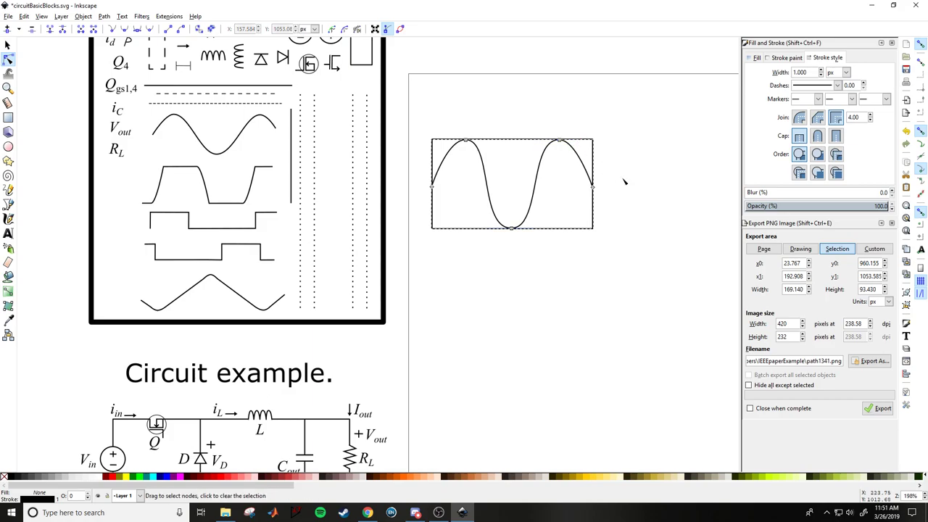
{"action": "key", "text": "s"}
{"action": "left_click", "coordinate": [628, 213]}
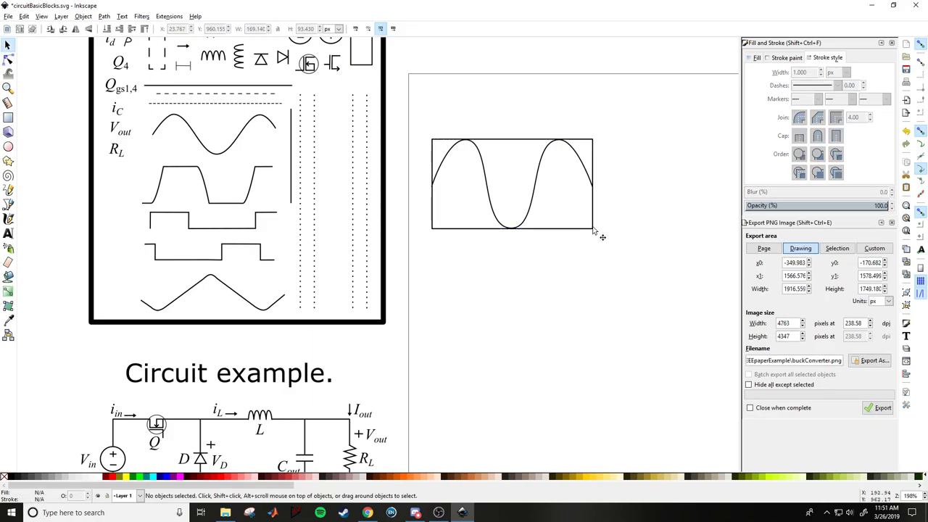
{"action": "double_click", "coordinate": [590, 174]}
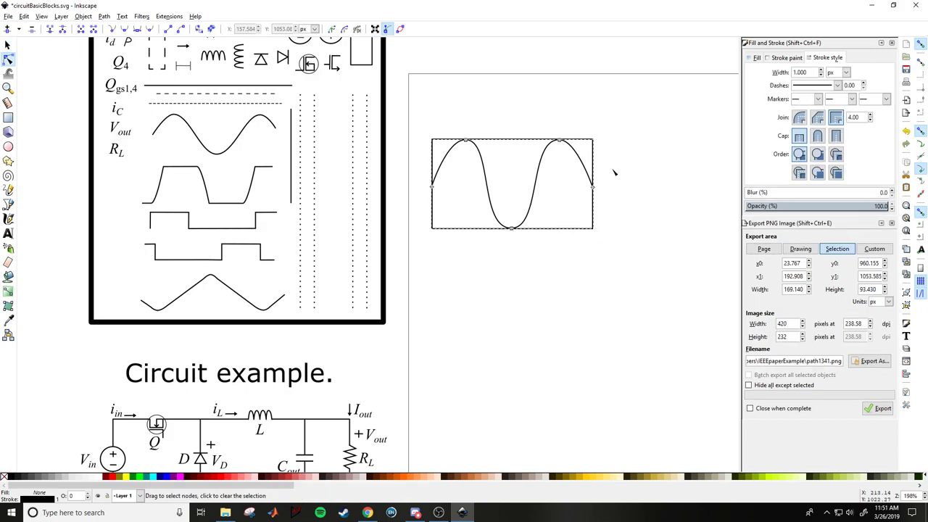
{"action": "left_click", "coordinate": [614, 172]}
{"action": "key", "text": "s"}
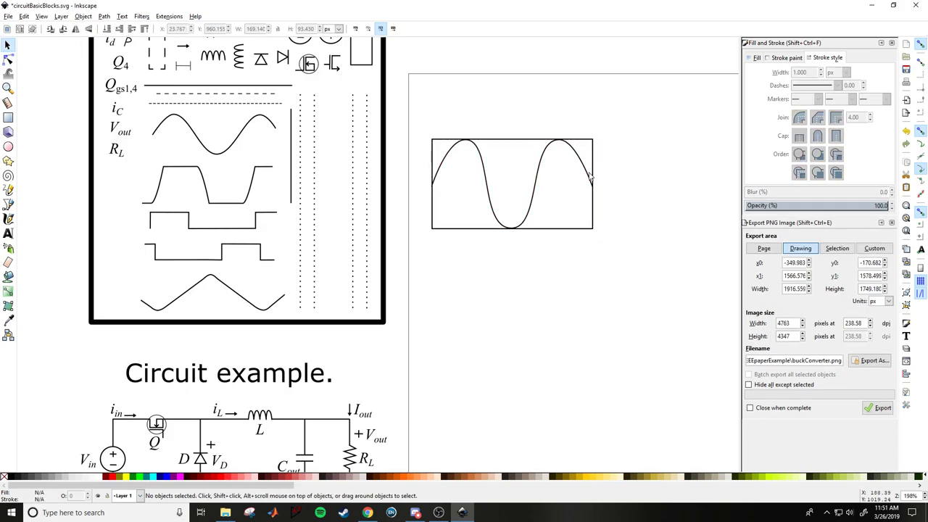
- Delete the sine-like curve and its guide rectangle from the page
{"action": "left_click", "coordinate": [589, 176]}
{"action": "key", "text": "Delete"}
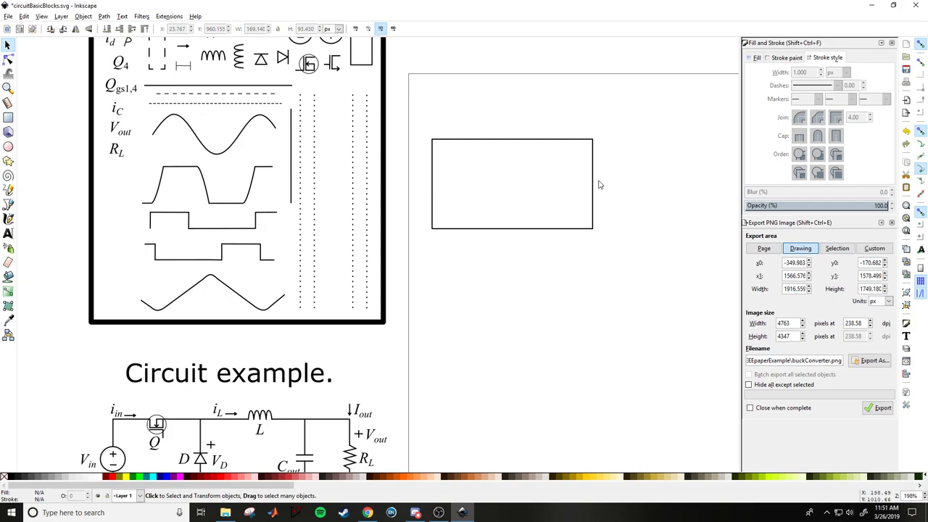
{"action": "left_click", "coordinate": [594, 184]}
{"action": "key", "text": "Delete"}
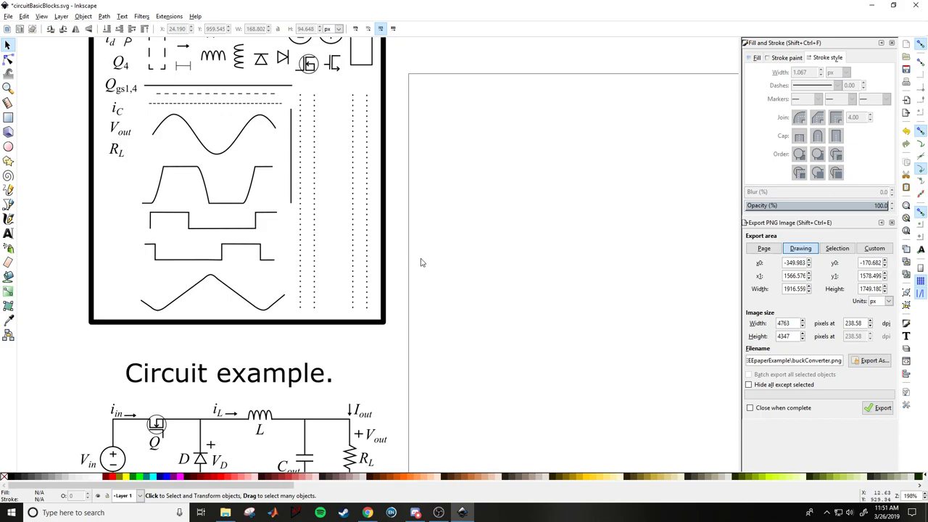
{"action": "scroll", "coordinate": [421, 263], "scroll_direction": "up", "scroll_amount": 3}
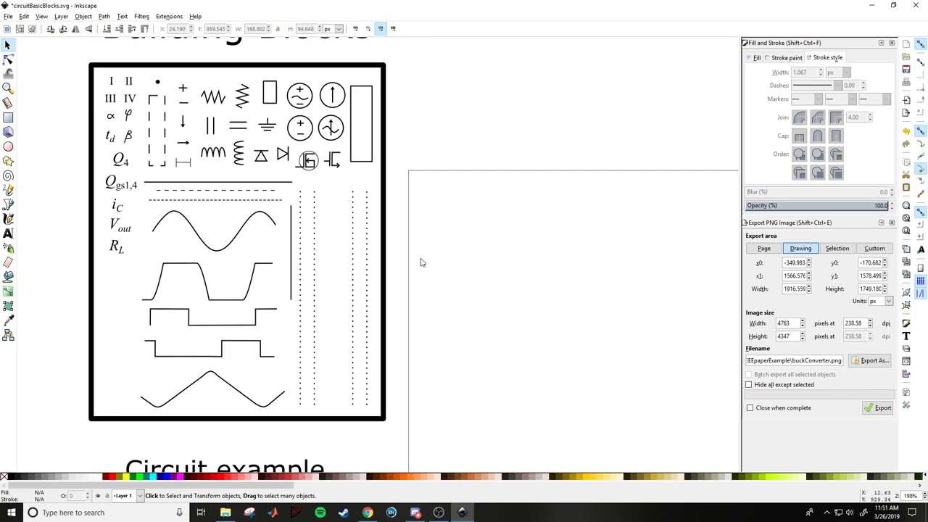
{"action": "scroll", "coordinate": [421, 263], "scroll_direction": "down", "scroll_amount": 1}
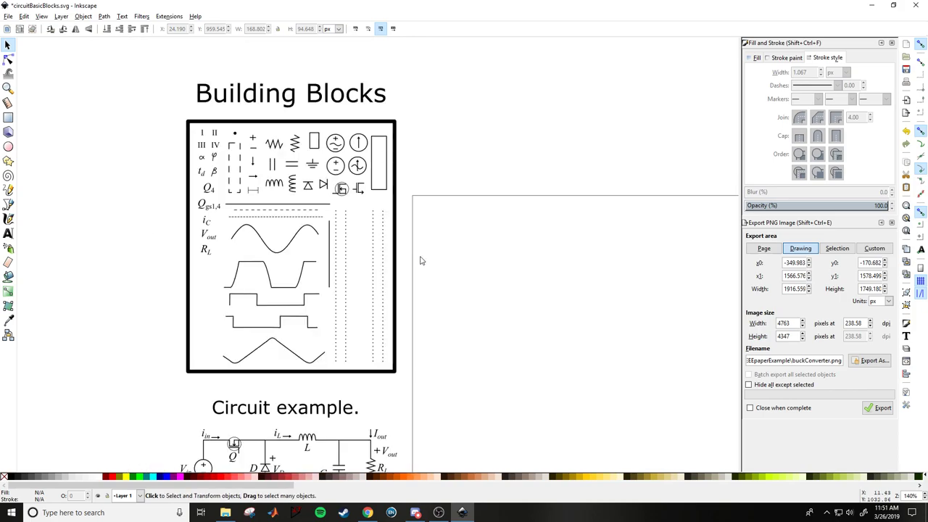
{"action": "left_click_drag", "start_coordinate": [427, 71], "coordinate": [147, 396]}
{"action": "left_click", "coordinate": [459, 257]}
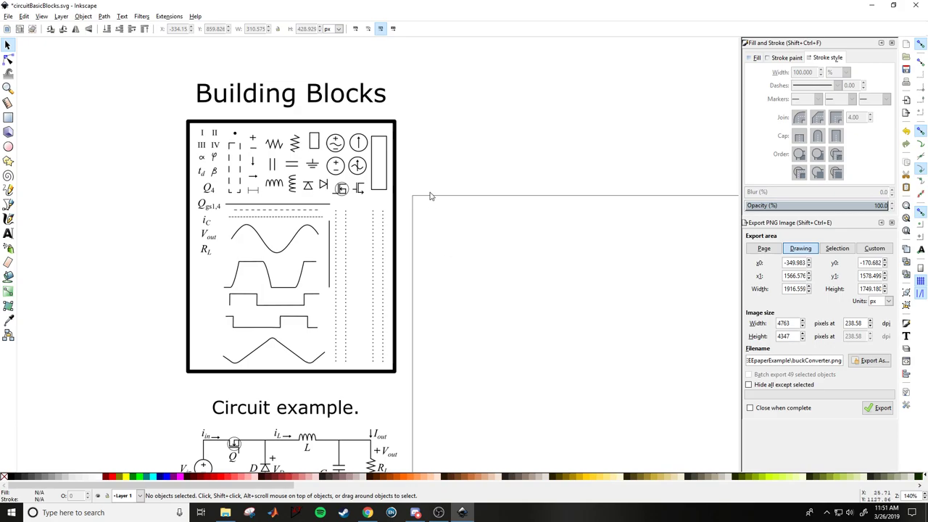
- Copy the DC voltage source symbol from the building blocks onto the blank page and ungroup the copy
{"action": "left_click", "coordinate": [335, 167]}
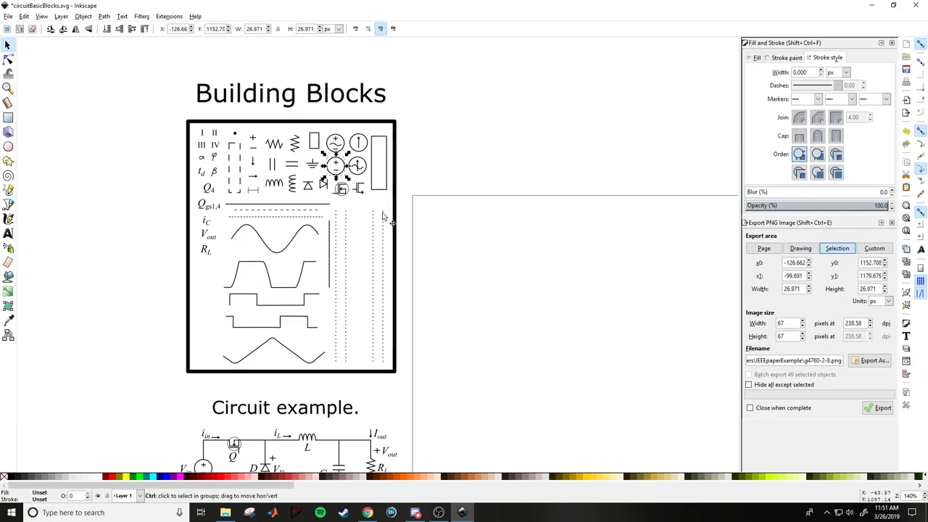
{"action": "key", "text": "ctrl+v"}
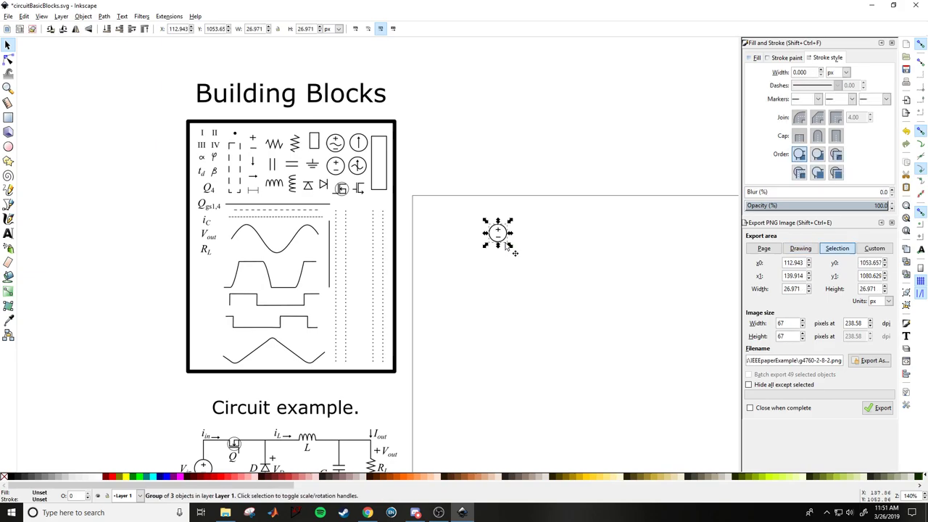
{"action": "scroll", "coordinate": [506, 247], "scroll_direction": "up", "scroll_amount": 6, "text": "ctrl"}
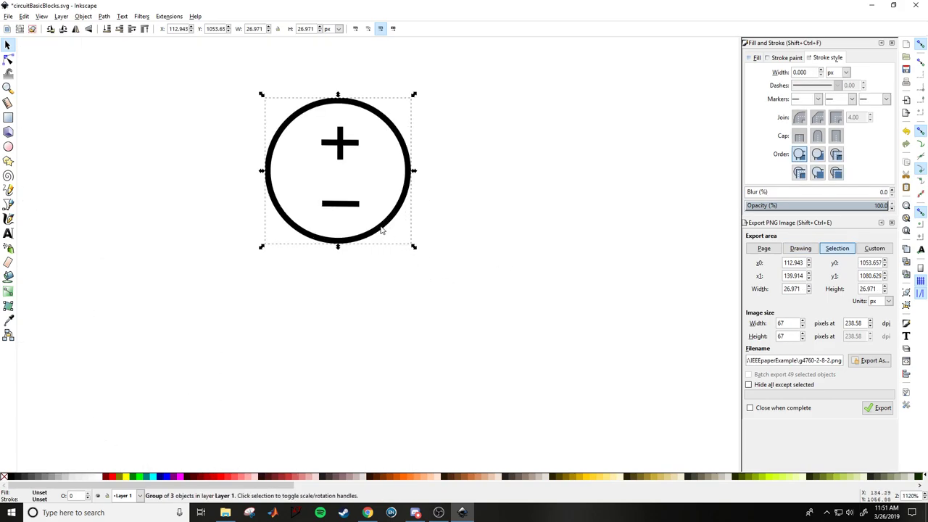
{"action": "right_click", "coordinate": [381, 229]}
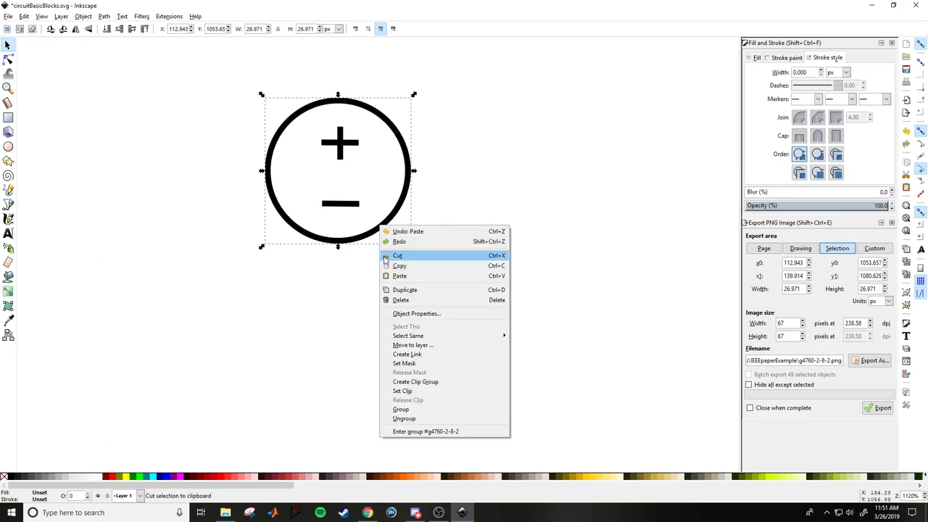
{"action": "left_click", "coordinate": [405, 419]}
{"action": "left_click", "coordinate": [495, 327]}
- Move the minus and plus signs out of the circle, and ungroup the plus sign into separate horizontal and vertical strokes
{"action": "left_click_drag", "start_coordinate": [351, 206], "coordinate": [528, 250]}
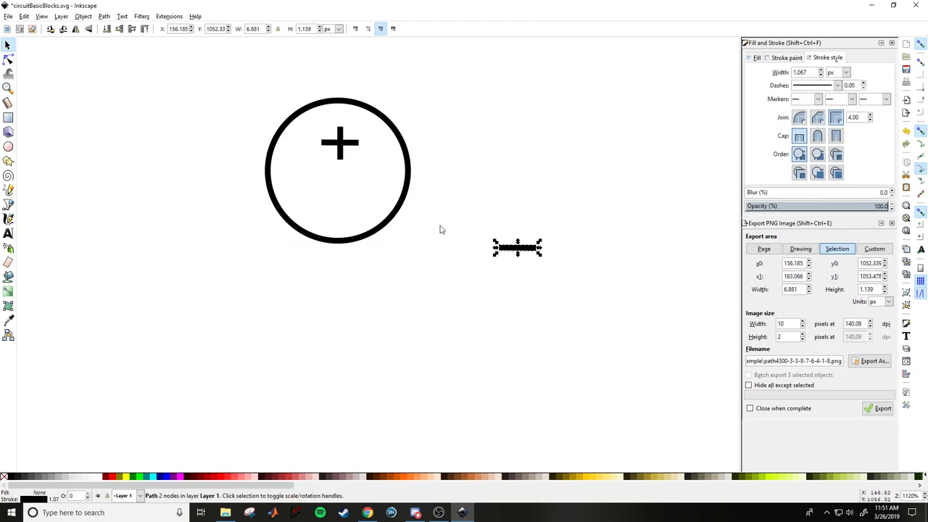
{"action": "left_click_drag", "start_coordinate": [350, 164], "coordinate": [583, 175]}
{"action": "right_click", "coordinate": [518, 156]}
{"action": "left_click", "coordinate": [540, 346]}
{"action": "left_click", "coordinate": [543, 350]}
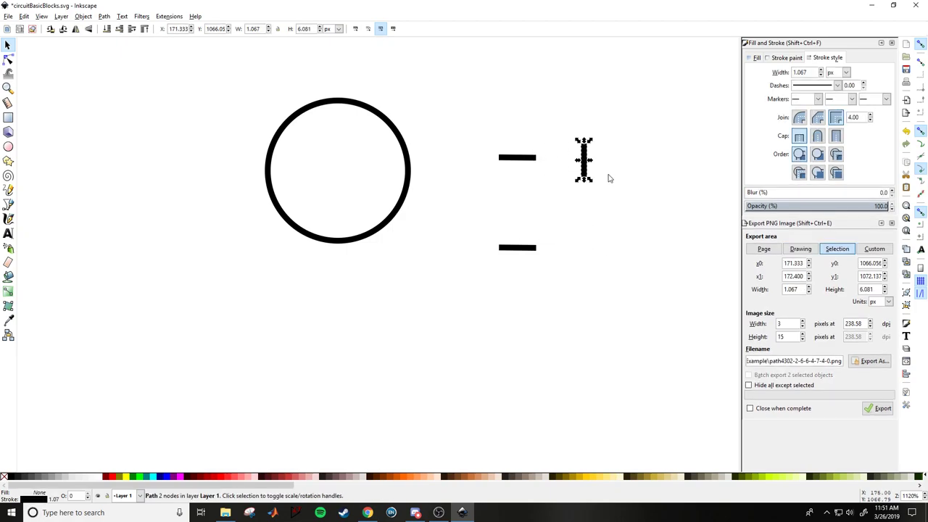
{"action": "left_click", "coordinate": [606, 261]}
{"action": "left_click", "coordinate": [399, 213]}
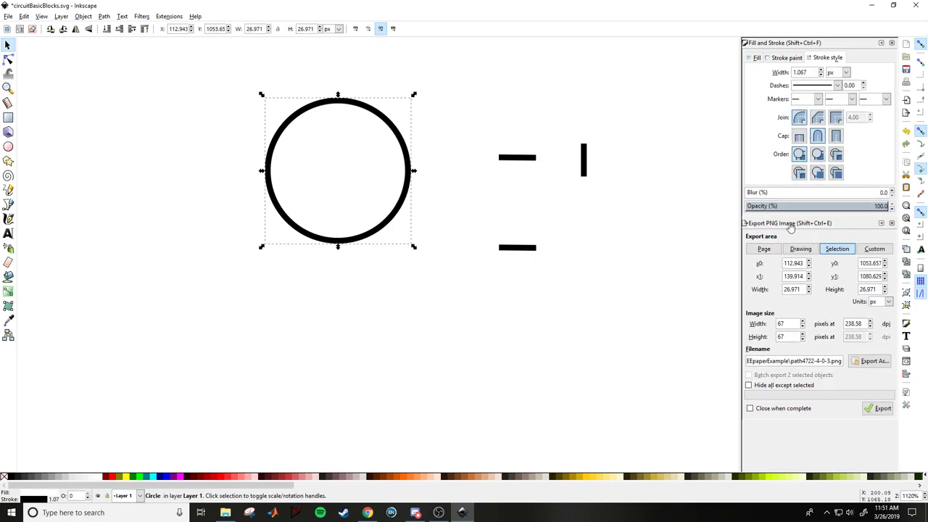
- Remove the circle's fill, and set it back to a flat colour
{"action": "left_click", "coordinate": [795, 61]}
{"action": "left_click", "coordinate": [819, 58]}
{"action": "left_click", "coordinate": [757, 58]}
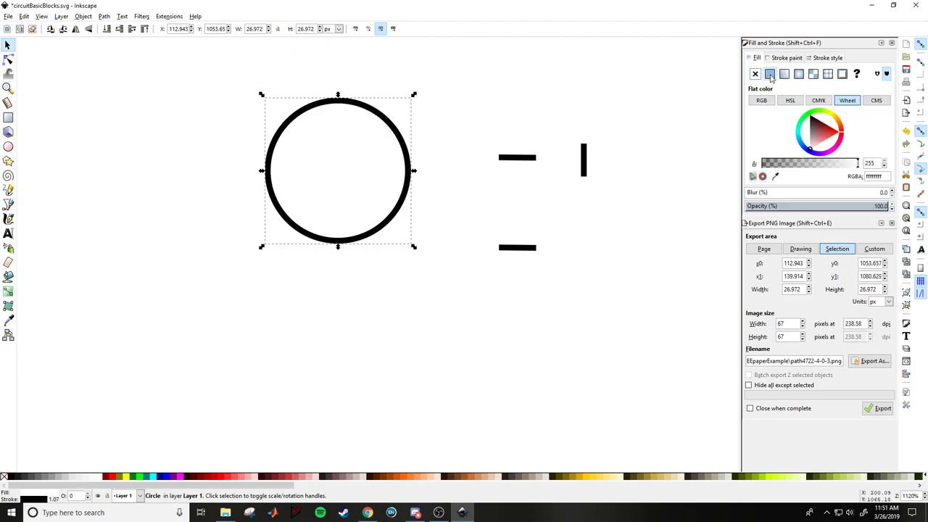
{"action": "left_click", "coordinate": [755, 74]}
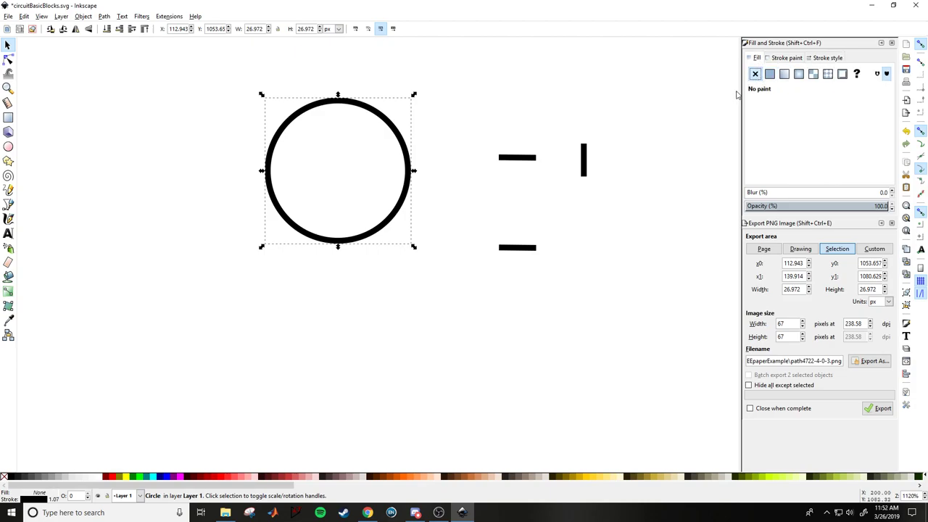
{"action": "left_click", "coordinate": [771, 75]}
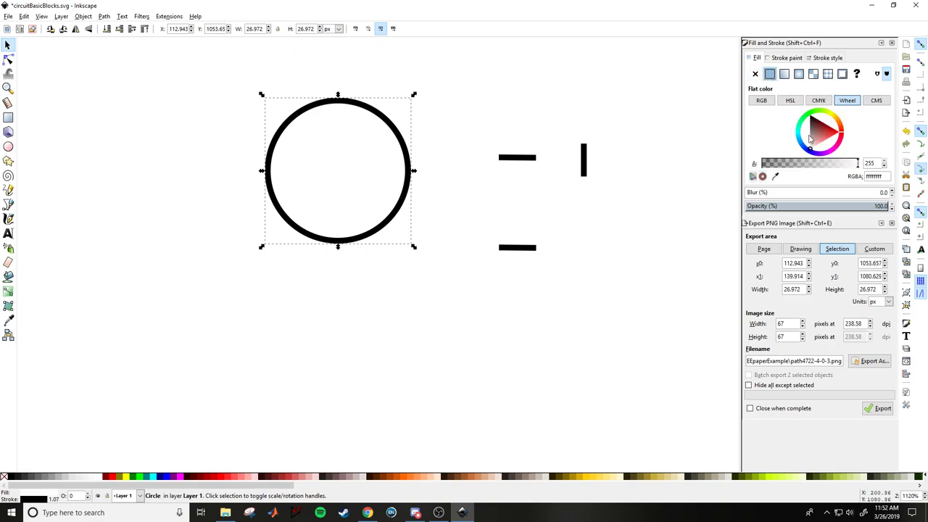
- Change the circle's flat fill to light grey, and return it to white (ffffffff)
{"action": "left_click_drag", "start_coordinate": [822, 137], "coordinate": [692, 150]}
{"action": "left_click", "coordinate": [692, 150]}
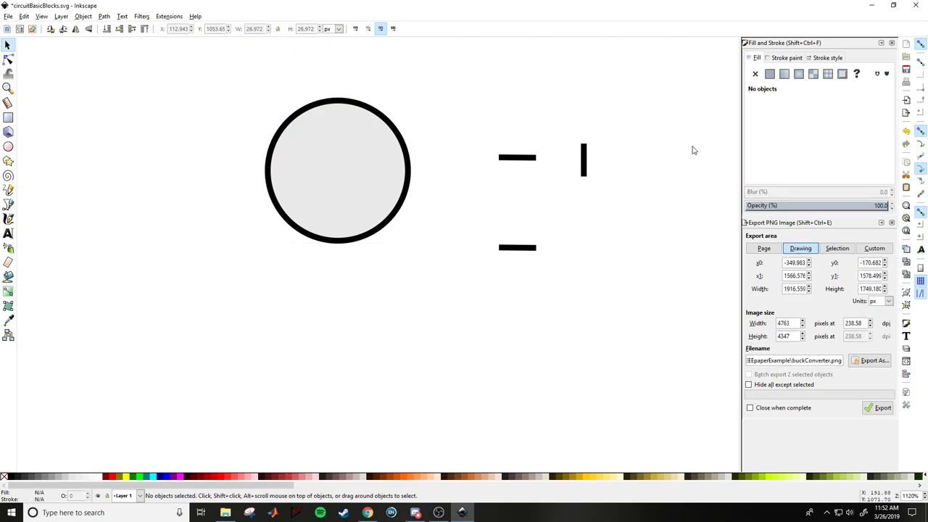
{"action": "left_click", "coordinate": [390, 187]}
{"action": "left_click_drag", "start_coordinate": [809, 143], "coordinate": [790, 174]}
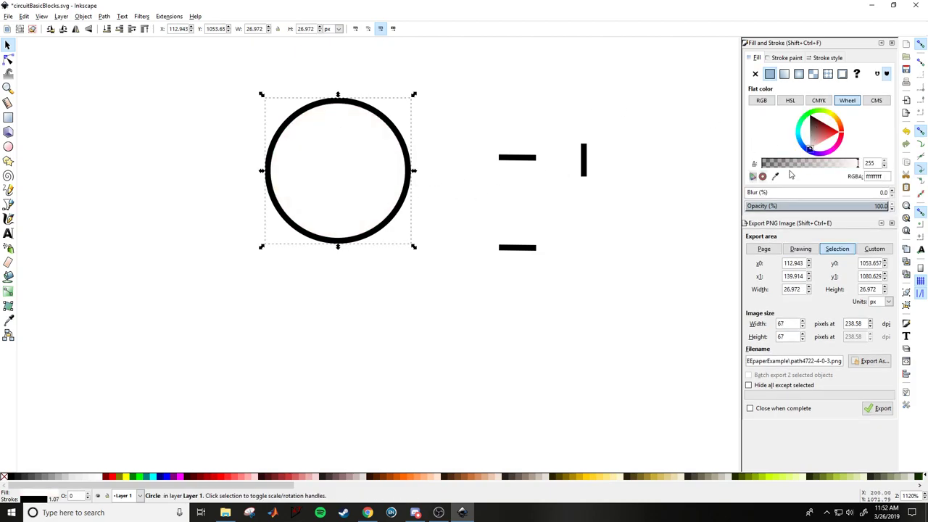
{"action": "left_click", "coordinate": [673, 171]}
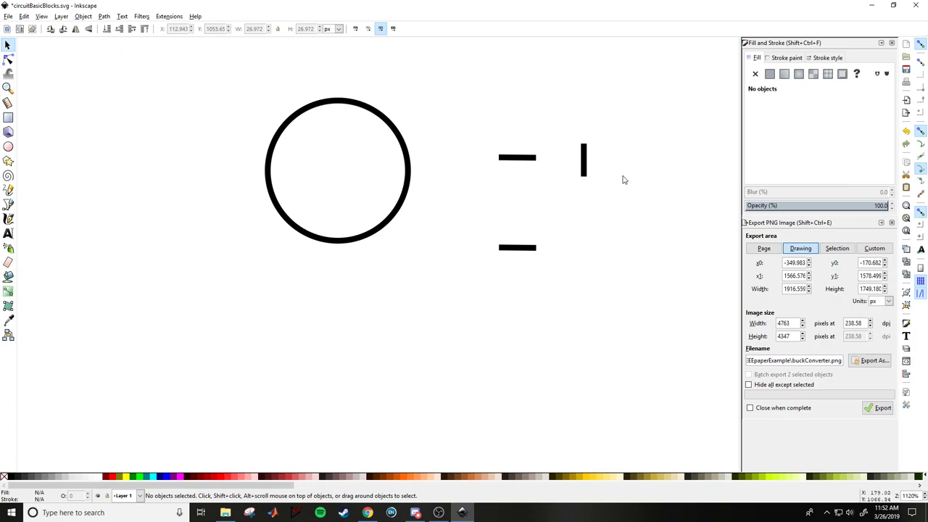
- Delete the circle and the three loose sign strokes from the page
{"action": "scroll", "coordinate": [589, 235], "scroll_direction": "down", "scroll_amount": 4}
{"action": "left_click_drag", "start_coordinate": [625, 269], "coordinate": [490, 190]}
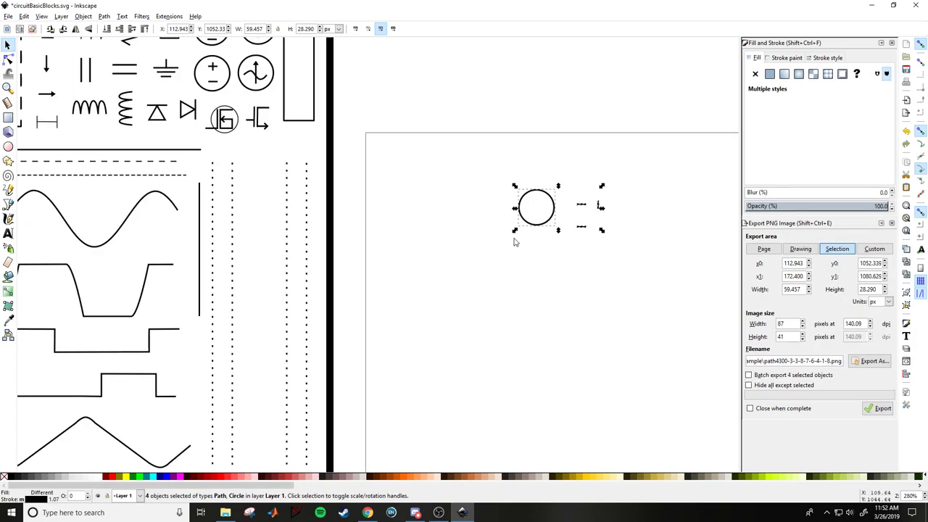
{"action": "key", "text": "Delete"}
{"action": "scroll", "coordinate": [459, 222], "scroll_direction": "down", "scroll_amount": 1}
{"action": "key", "text": "super"}
{"action": "key", "text": "super"}
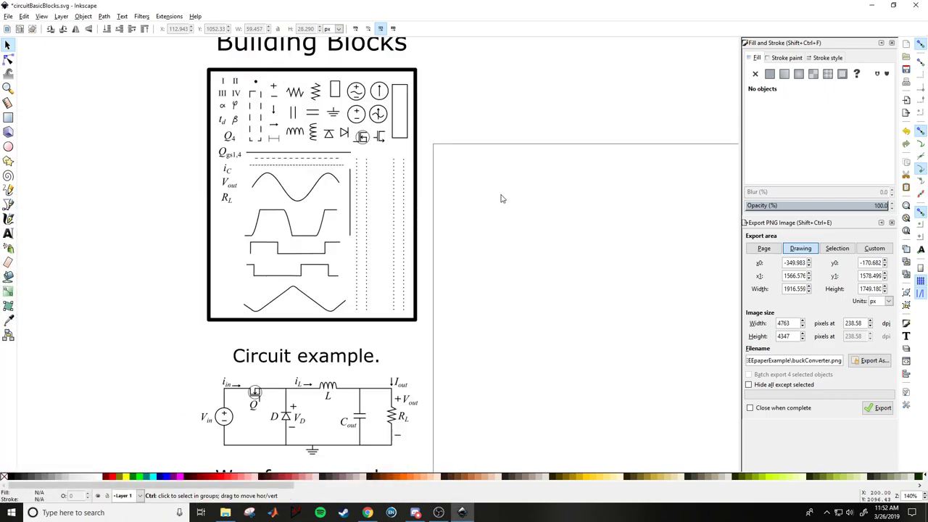
- Copy the solid vertical line from the building blocks onto the blank page
{"action": "scroll", "coordinate": [500, 194], "scroll_direction": "down", "scroll_amount": 2}
{"action": "left_click", "coordinate": [354, 208]}
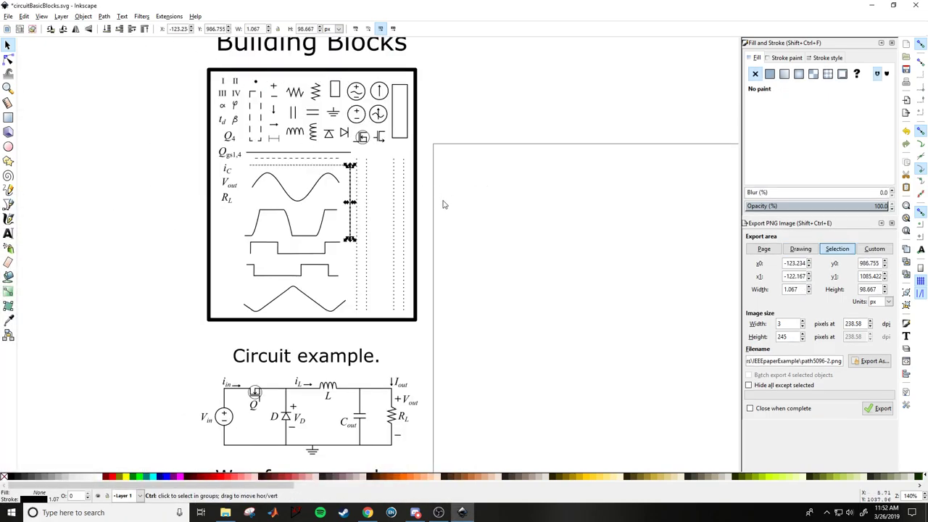
{"action": "key", "text": "ctrl+v"}
{"action": "key", "text": "Escape"}
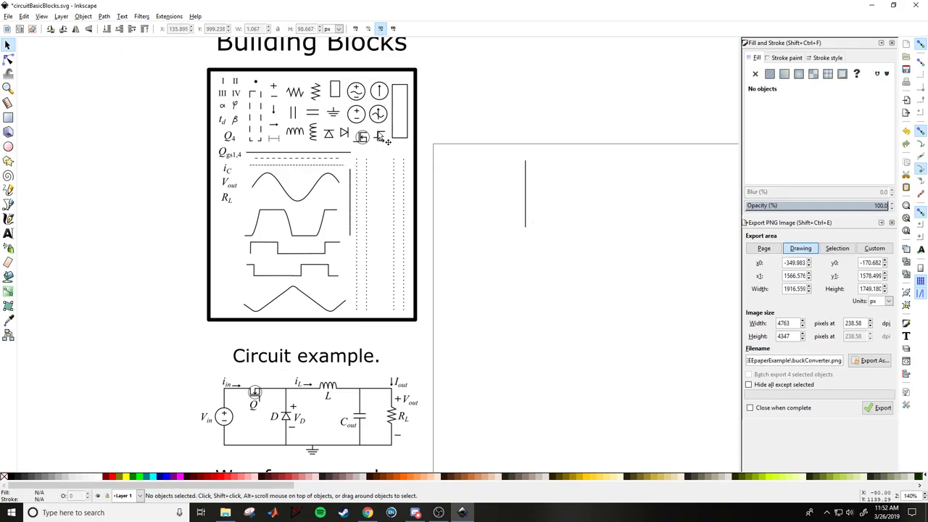
- Copy the DC voltage source symbol from the building blocks onto the middle of the vertical line
{"action": "left_click", "coordinate": [361, 112]}
{"action": "key", "text": "ctrl"}
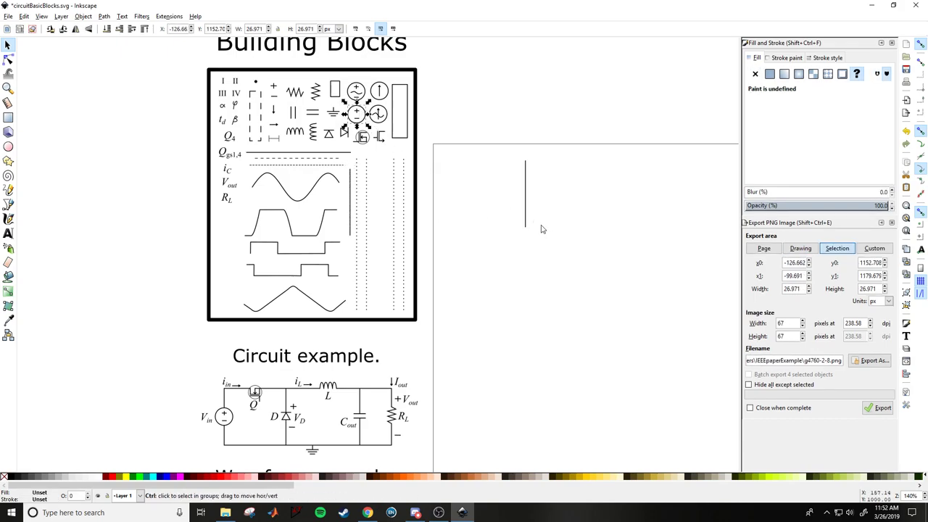
{"action": "key", "text": "ctrl+v"}
{"action": "key", "text": "Escape"}
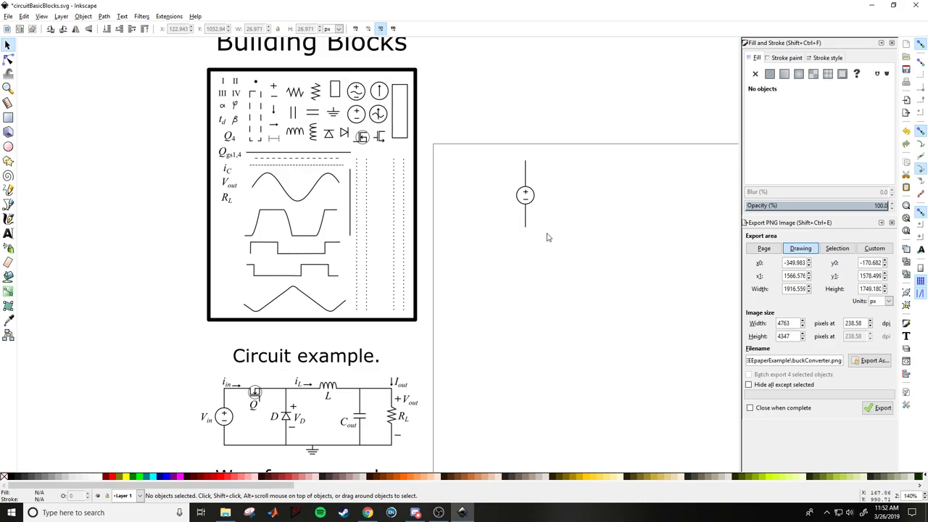
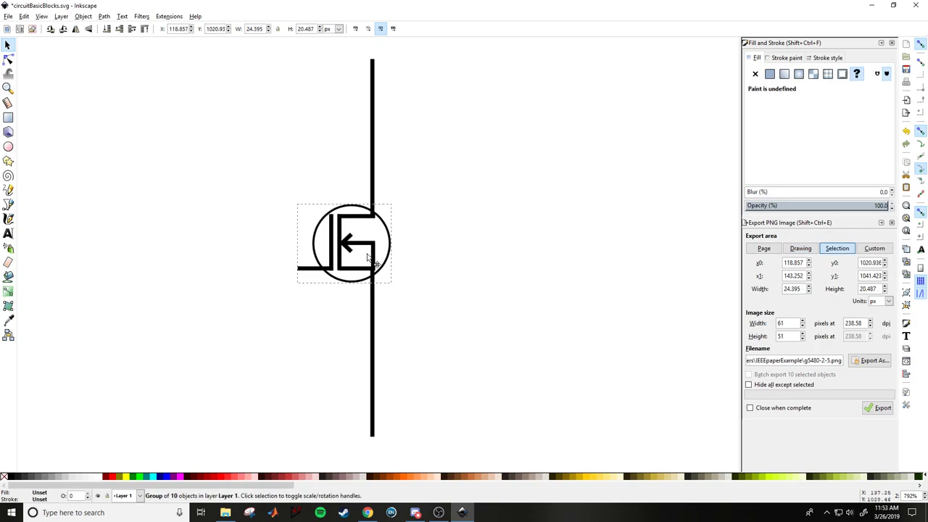
- Copy the upward-pointing diode from the building blocks and centre it on the vertical line above the MOSFET
{"action": "left_click", "coordinate": [469, 285]}
{"action": "scroll", "coordinate": [469, 285], "scroll_direction": "down", "scroll_amount": 2}
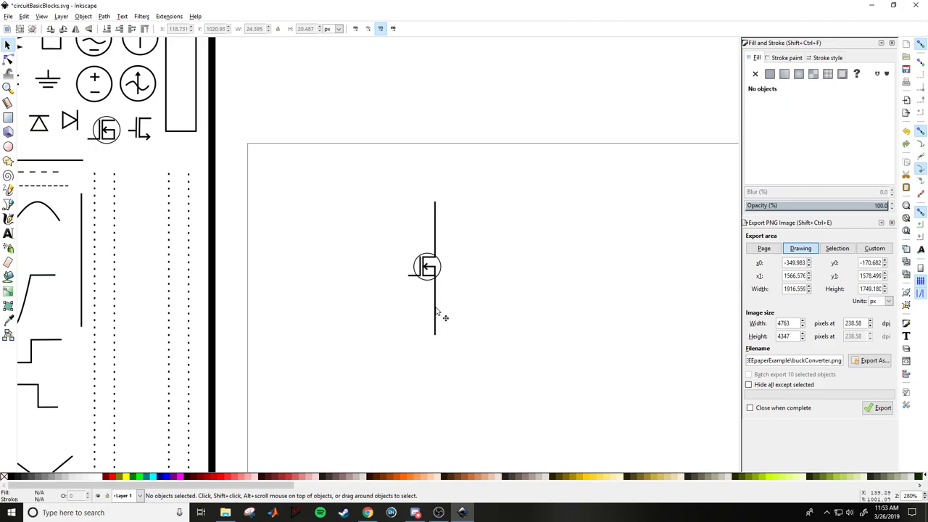
{"action": "left_click", "coordinate": [45, 128]}
{"action": "key", "text": "ctrl+v"}
{"action": "left_click", "coordinate": [476, 244]}
{"action": "left_click", "coordinate": [434, 234]}
{"action": "left_click_drag", "start_coordinate": [435, 237], "coordinate": [433, 237]}
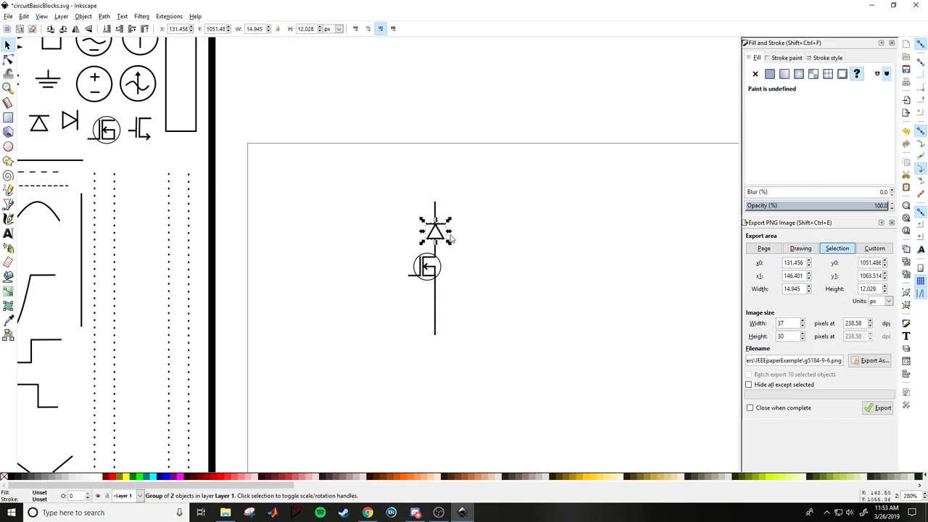
{"action": "left_click", "coordinate": [353, 261]}
- Copy the vertical inductor from the building blocks onto the vertical line by the MOSFET
{"action": "scroll", "coordinate": [351, 257], "scroll_direction": "down", "scroll_amount": 2}
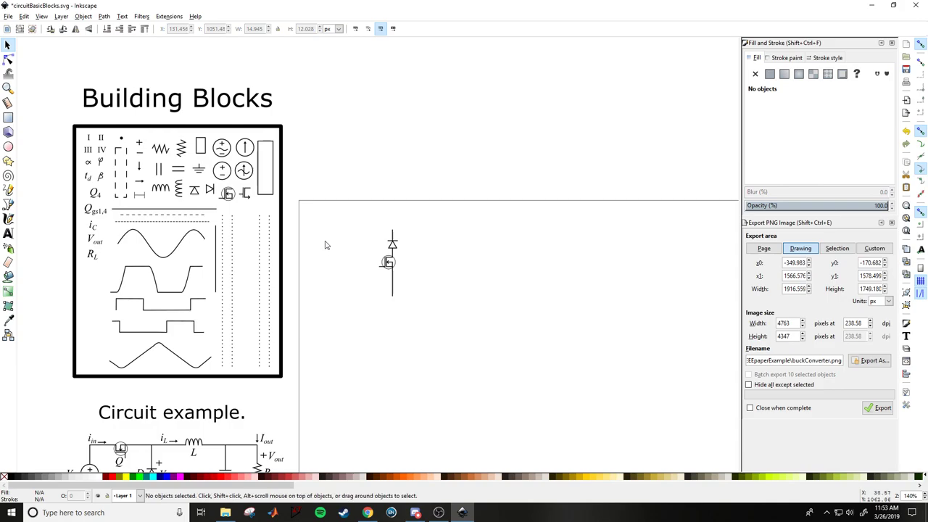
{"action": "left_click", "coordinate": [179, 190]}
{"action": "key", "text": "ctrl+c"}
{"action": "key", "text": "ctrl+v"}
{"action": "left_click_drag", "start_coordinate": [397, 292], "coordinate": [380, 272]}
{"action": "left_click", "coordinate": [430, 301]}
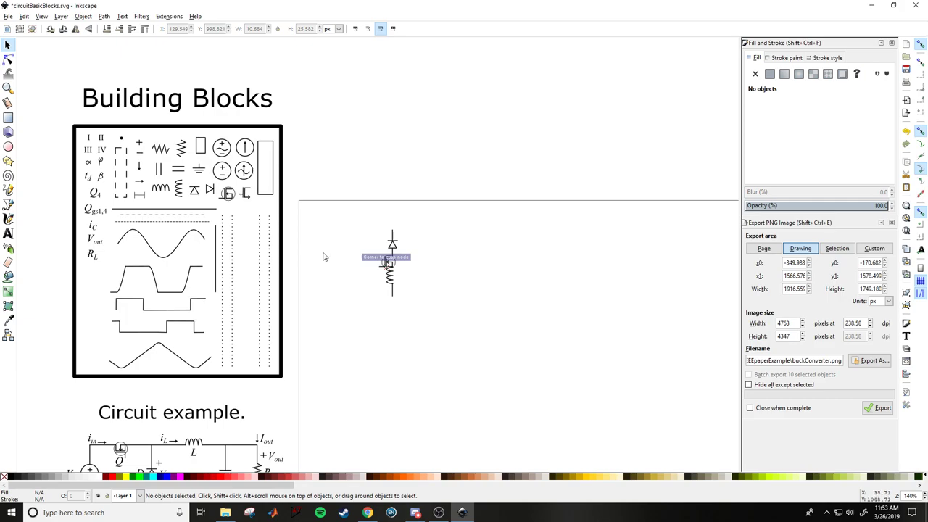
- Move the inductor down the vertical line so it sits clear below the MOSFET
{"action": "scroll", "coordinate": [392, 287], "scroll_direction": "up", "scroll_amount": 6}
{"action": "left_click_drag", "start_coordinate": [311, 240], "coordinate": [306, 303]}
{"action": "left_click", "coordinate": [385, 282]}
{"action": "scroll", "coordinate": [385, 282], "scroll_direction": "down", "scroll_amount": 8}
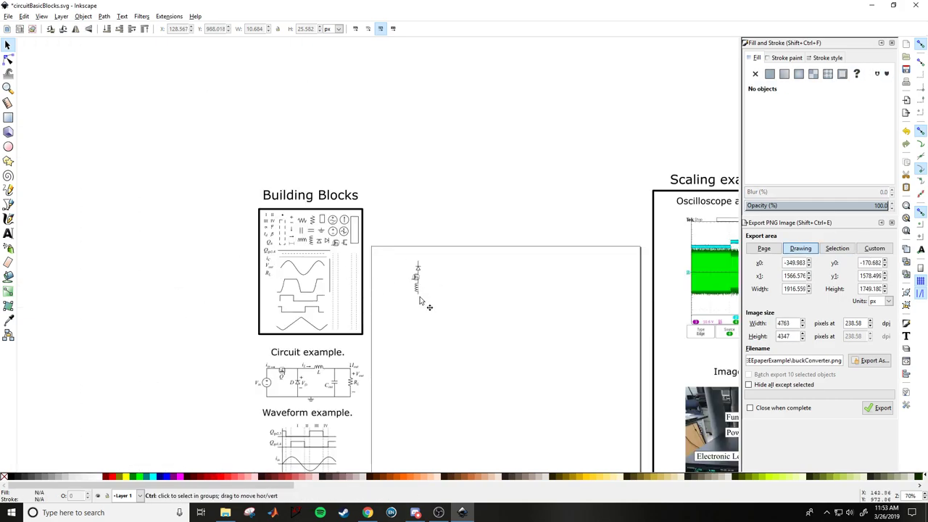
- Examine how the ends of the inductor meet the vertical line
{"action": "scroll", "coordinate": [418, 300], "scroll_direction": "up", "scroll_amount": 5}
{"action": "scroll", "coordinate": [390, 297], "scroll_direction": "up", "scroll_amount": 2}
{"action": "scroll", "coordinate": [428, 255], "scroll_direction": "up", "scroll_amount": 4}
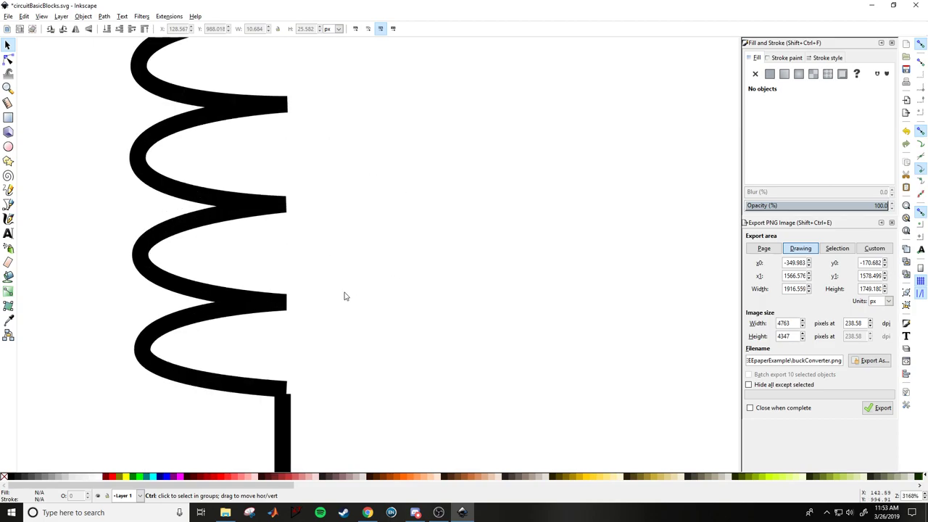
{"action": "left_click", "coordinate": [292, 381]}
{"action": "scroll", "coordinate": [345, 396], "scroll_direction": "down", "scroll_amount": 1}
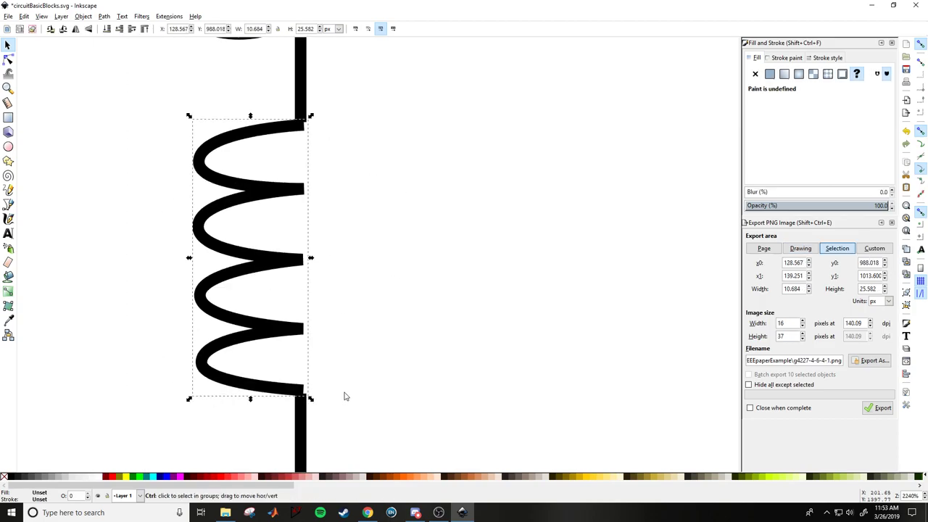
{"action": "scroll", "coordinate": [355, 283], "scroll_direction": "down", "scroll_amount": 4}
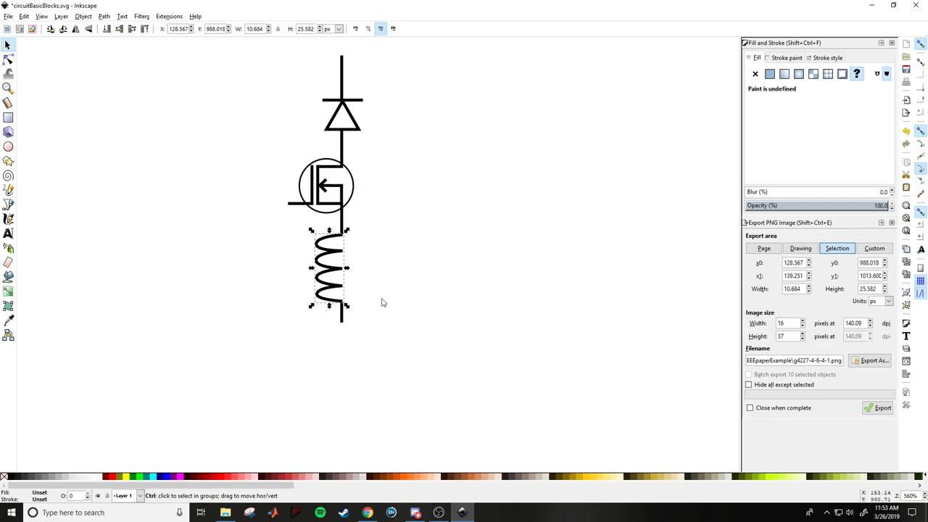
{"action": "left_click", "coordinate": [378, 299]}
{"action": "scroll", "coordinate": [378, 331], "scroll_direction": "down", "scroll_amount": 2}
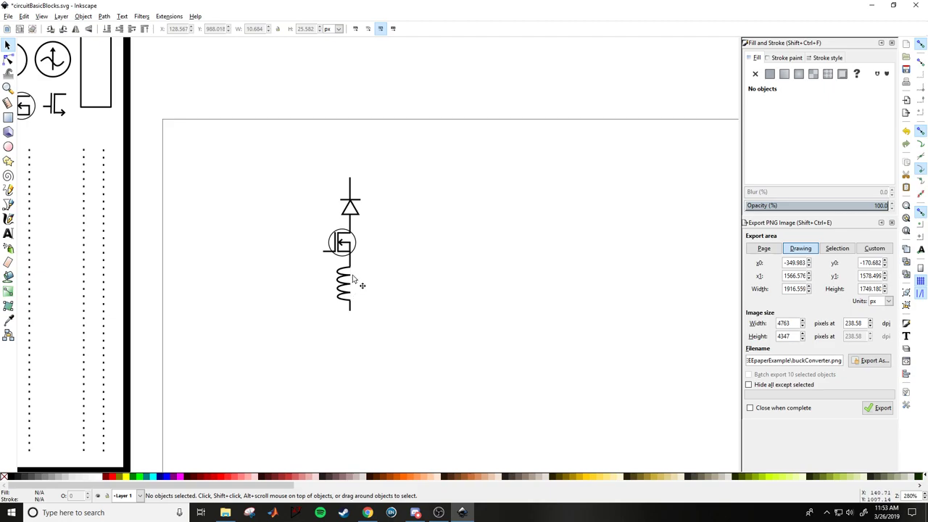
- Nudge the inductor slightly to the right so its ends line up flush with the vertical line
{"action": "scroll", "coordinate": [355, 293], "scroll_direction": "up", "scroll_amount": 5}
{"action": "left_click_drag", "start_coordinate": [360, 290], "coordinate": [363, 290]}
{"action": "key", "text": "Escape"}
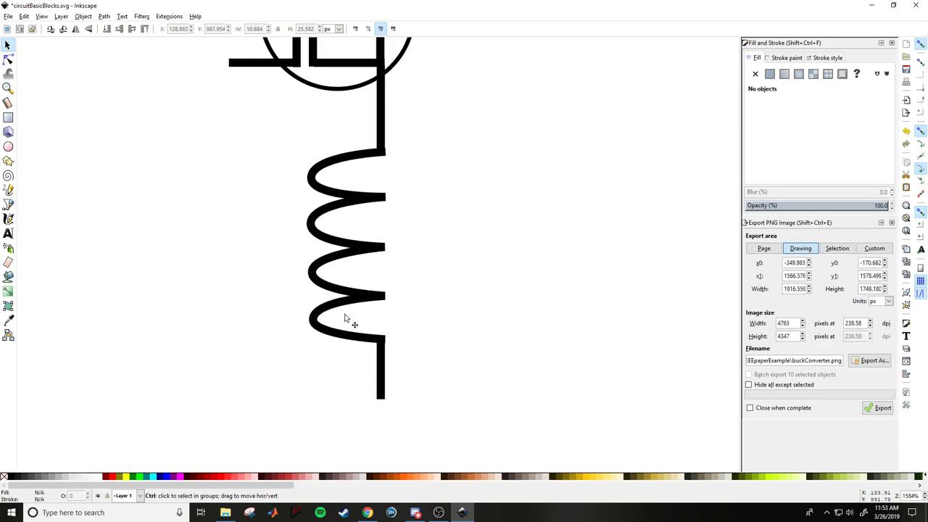
- Delete the vertical line together with the diode, MOSFET and inductor from the page
{"action": "scroll", "coordinate": [345, 318], "scroll_direction": "down", "scroll_amount": 6}
{"action": "scroll", "coordinate": [355, 323], "scroll_direction": "up", "scroll_amount": 4}
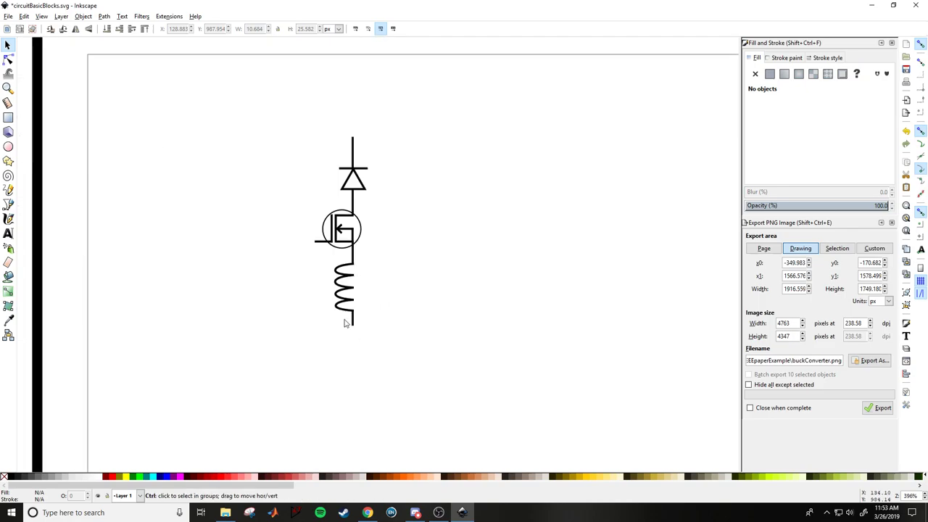
{"action": "scroll", "coordinate": [419, 314], "scroll_direction": "down", "scroll_amount": 4}
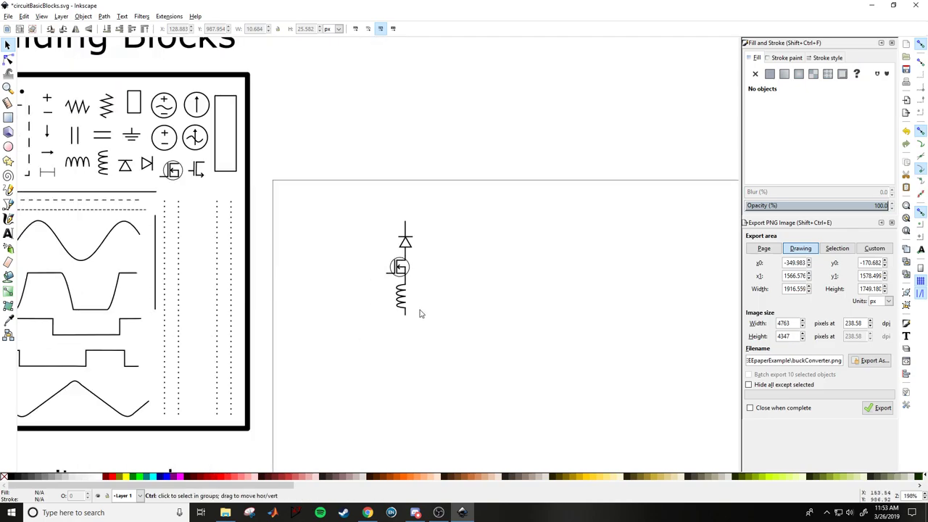
{"action": "left_click_drag", "start_coordinate": [438, 368], "coordinate": [363, 221]}
{"action": "key", "text": "Delete"}
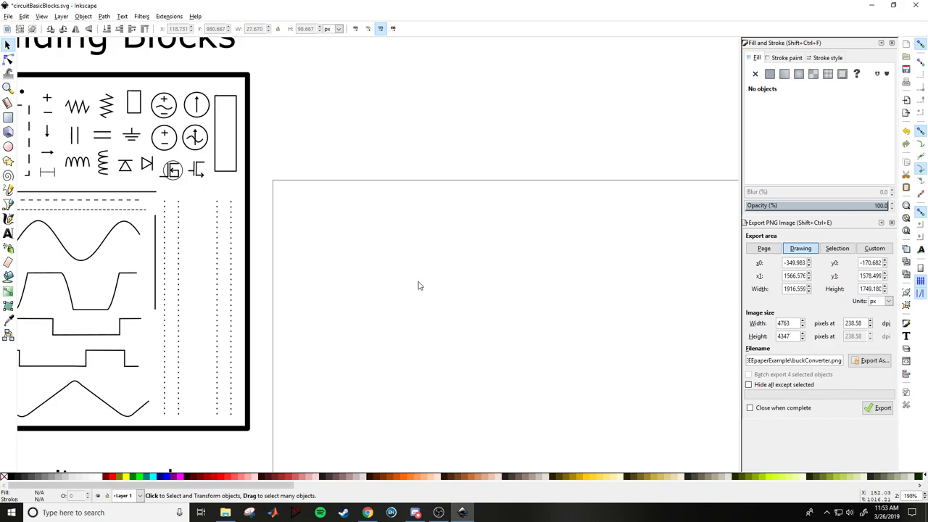
- Examine the column of text labels in the building blocks, selecting them all as a group
{"action": "scroll", "coordinate": [477, 273], "scroll_direction": "down", "scroll_amount": 3, "text": "ctrl"}
{"action": "scroll", "coordinate": [315, 265], "scroll_direction": "up", "scroll_amount": 5, "text": "ctrl"}
{"action": "scroll", "coordinate": [315, 266], "scroll_direction": "down", "scroll_amount": 2, "text": "ctrl"}
{"action": "scroll", "coordinate": [298, 184], "scroll_direction": "up", "scroll_amount": 2, "text": "ctrl"}
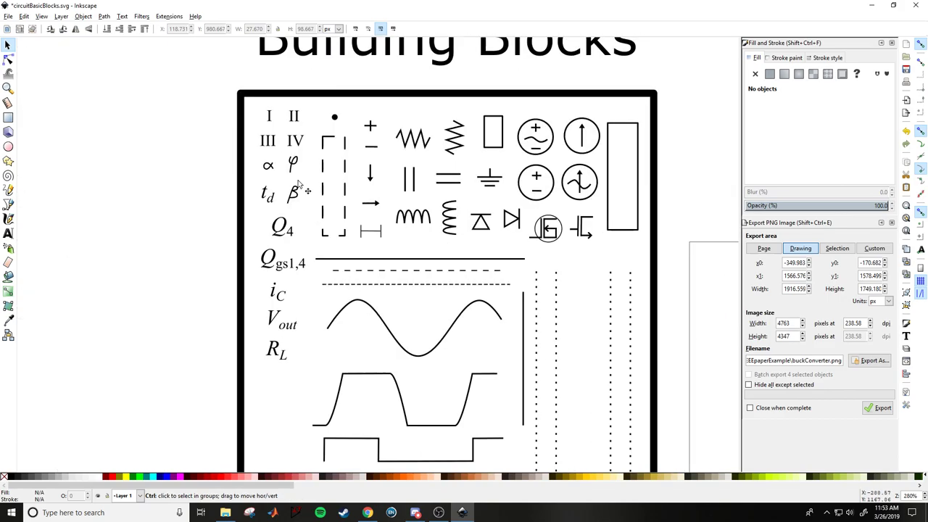
{"action": "left_click_drag", "start_coordinate": [222, 75], "coordinate": [309, 387]}
{"action": "key", "text": "Escape"}
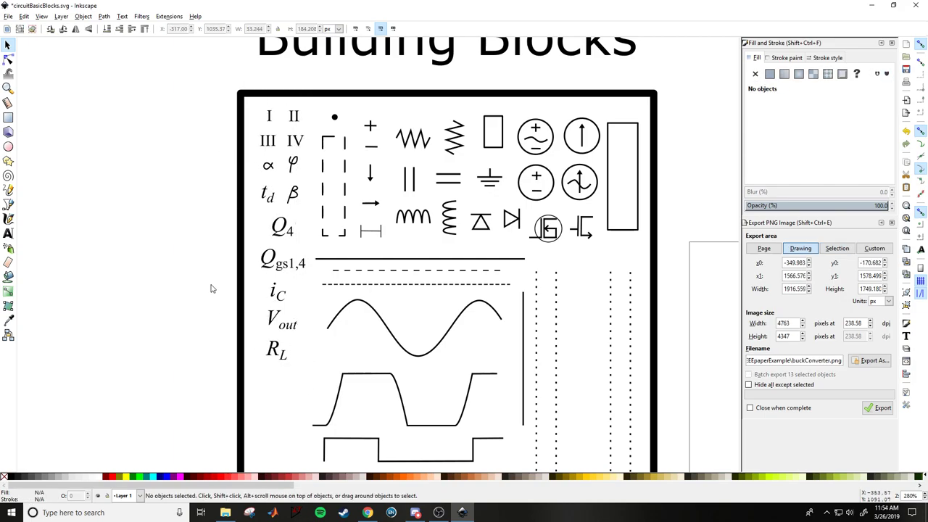
{"action": "scroll", "coordinate": [187, 312], "scroll_direction": "down", "scroll_amount": 3, "text": "ctrl"}
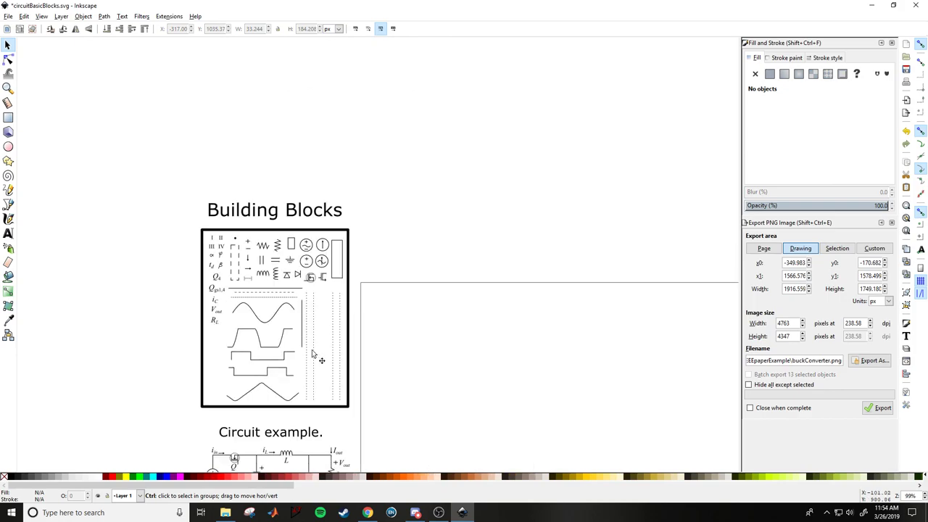
{"action": "scroll", "coordinate": [315, 356], "scroll_direction": "up", "scroll_amount": 1, "text": "ctrl"}
- Copy the R_L text label from the building blocks onto the blank page
{"action": "left_click", "coordinate": [174, 308]}
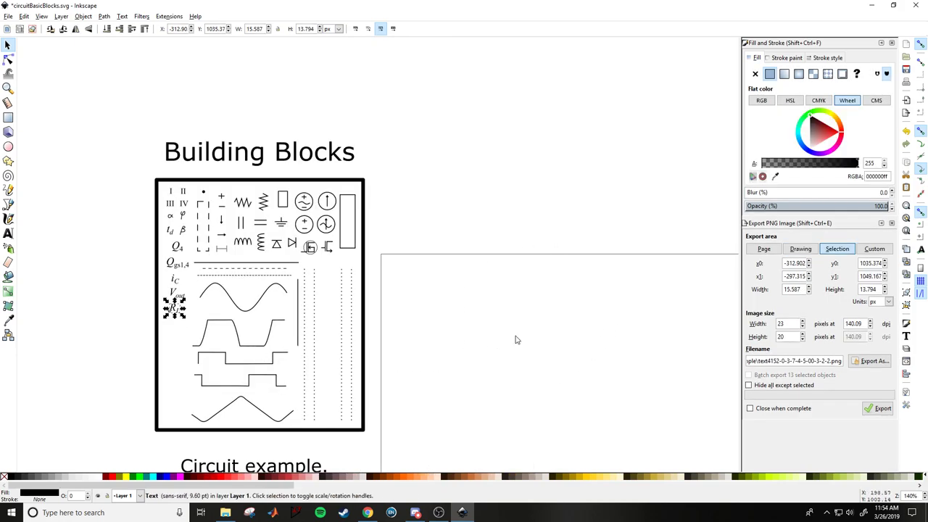
{"action": "key", "text": "ctrl+c"}
{"action": "key", "text": "ctrl+v"}
{"action": "key", "text": "Escape"}
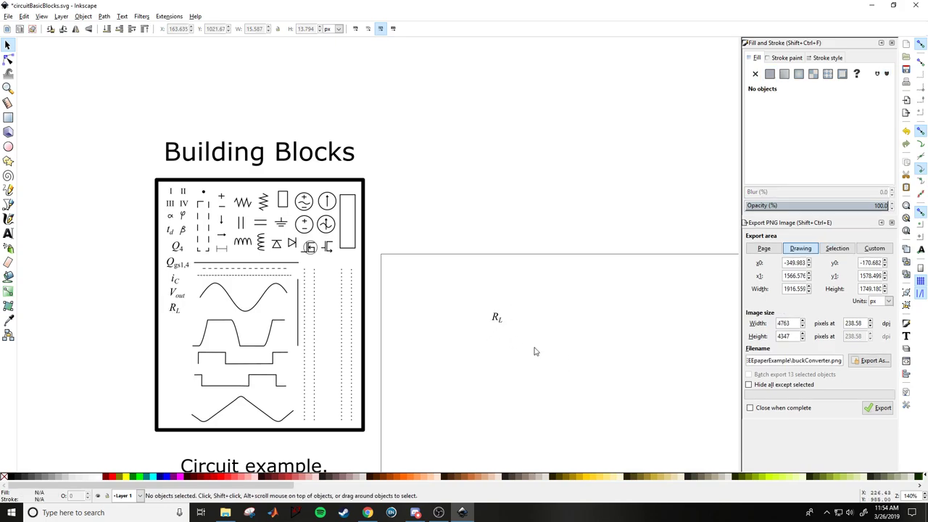
- Open the copied R_L label for text editing to view its font settings, and leave it without changes
{"action": "scroll", "coordinate": [539, 340], "scroll_direction": "up", "scroll_amount": 2, "text": "ctrl"}
{"action": "scroll", "coordinate": [539, 341], "scroll_direction": "up", "scroll_amount": 1, "text": "ctrl"}
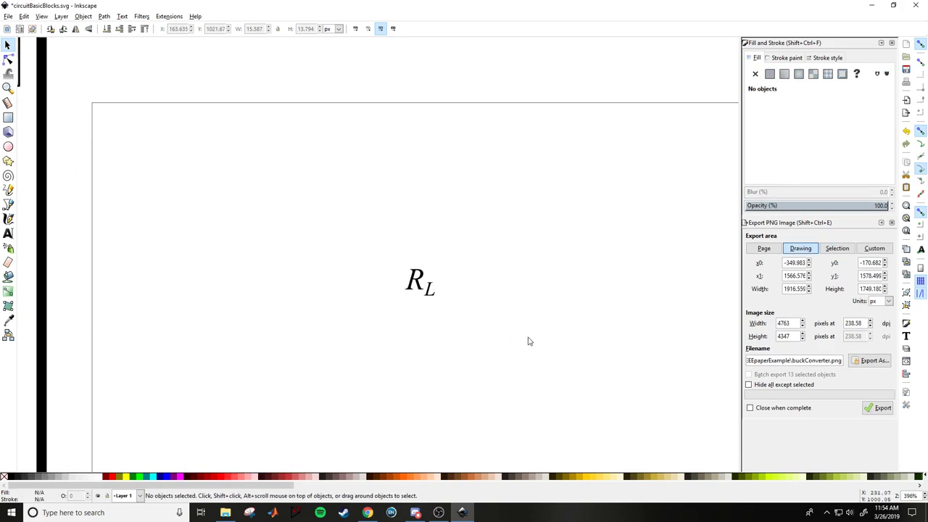
{"action": "double_click", "coordinate": [421, 289]}
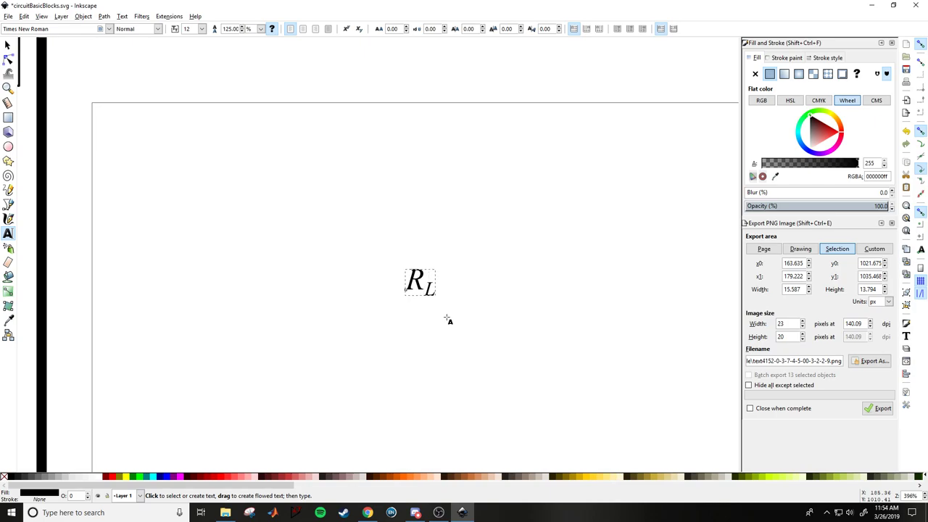
{"action": "key", "text": "Escape"}
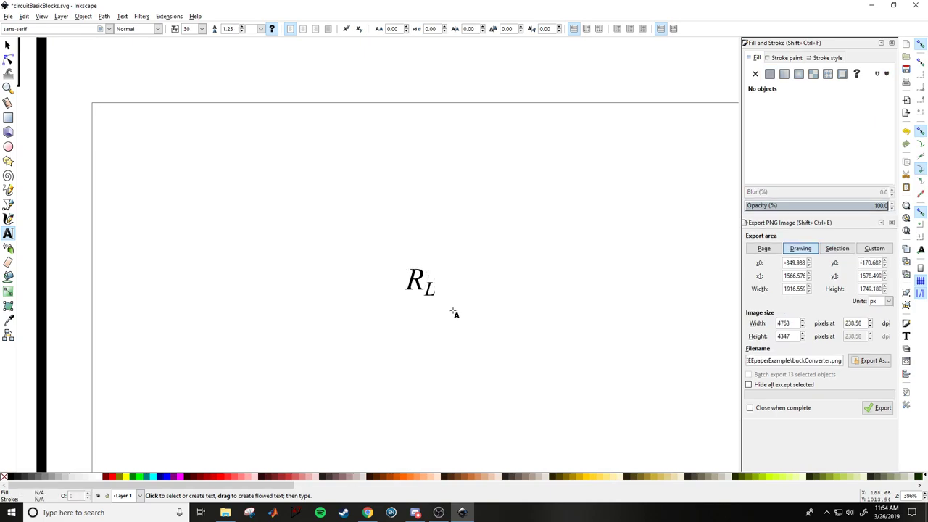
- Paste a copy of the R_L label slightly below and beside the original
{"action": "key", "text": "s"}
{"action": "left_click", "coordinate": [421, 292]}
{"action": "key", "text": "ctrl+c"}
{"action": "key", "text": "ctrl+v"}
{"action": "left_click", "coordinate": [524, 353]}
- Change the pasted label's text to C with the subscript out
{"action": "double_click", "coordinate": [494, 327]}
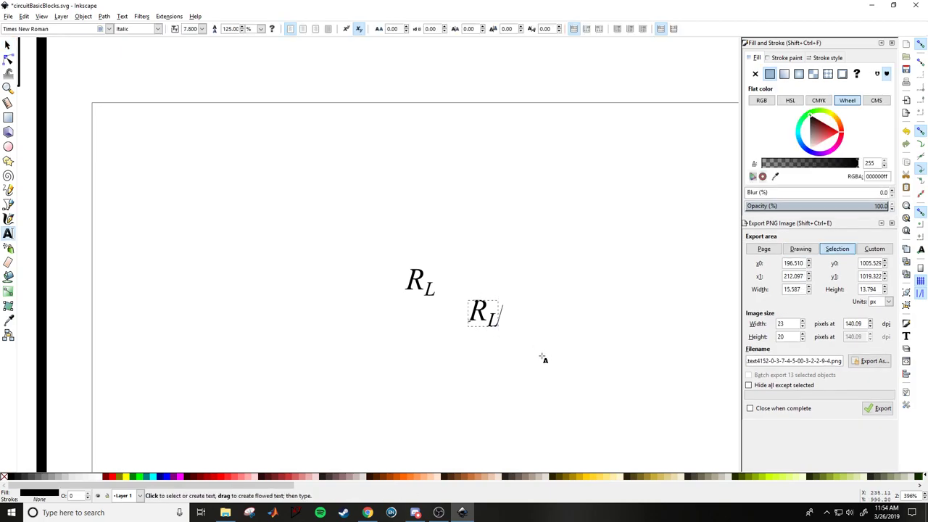
{"action": "type", "text": "out"}
{"action": "key", "text": "Left"}
{"action": "key", "text": "Left"}
{"action": "key", "text": "Left"}
{"action": "key", "text": "Left"}
{"action": "type", "text": "0"}
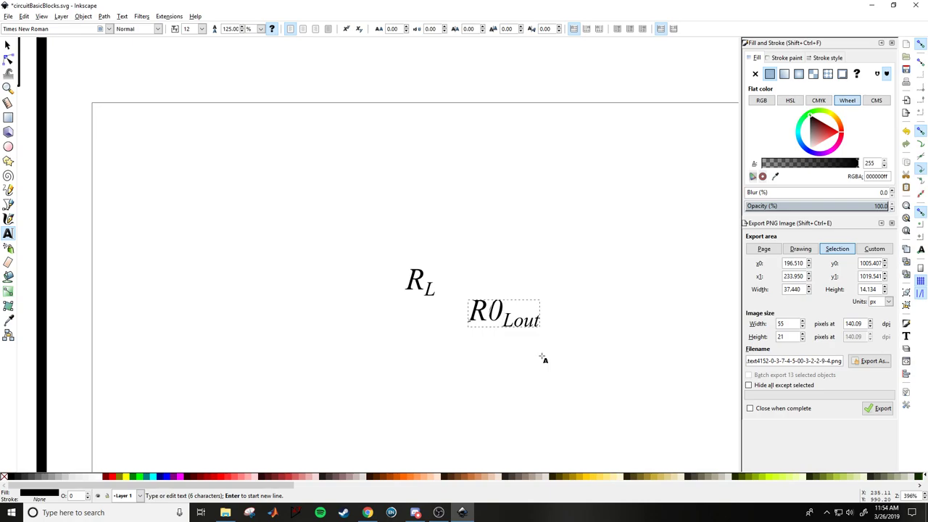
{"action": "type", "text": "C"}
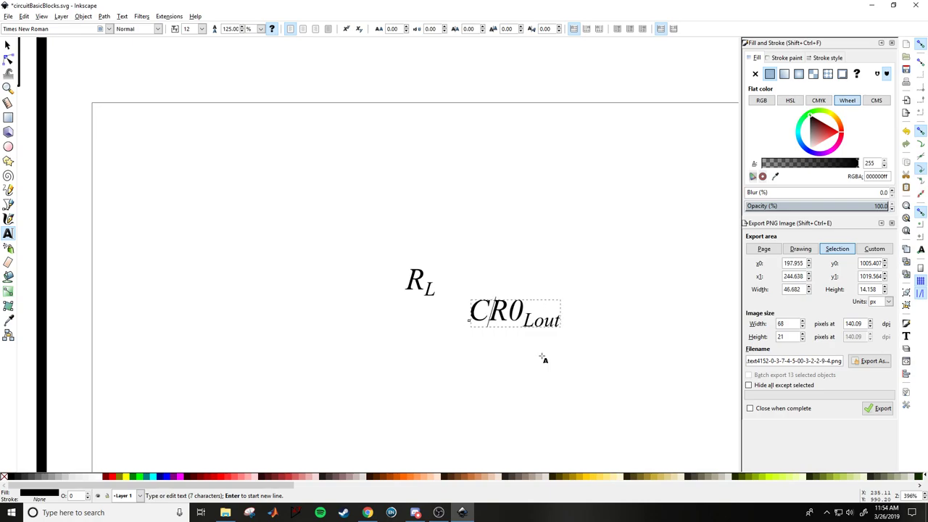
{"action": "key", "text": "Delete"}
{"action": "key", "text": "Delete"}
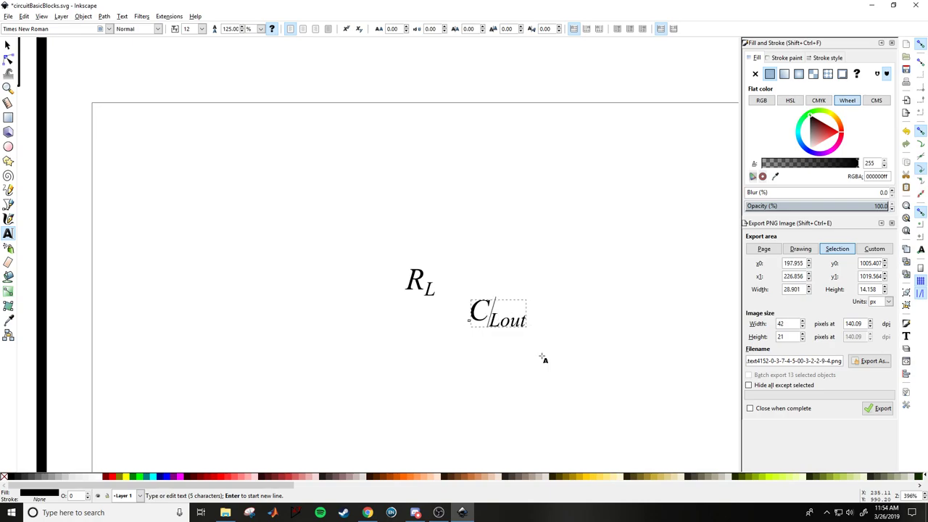
{"action": "key", "text": "Right"}
{"action": "key", "text": "BackSpace"}
{"action": "key", "text": "Escape"}
- Move the C_out label directly beside the R_L label on the same line
{"action": "key", "text": "s"}
{"action": "left_click_drag", "start_coordinate": [488, 332], "coordinate": [461, 302]}
{"action": "left_click", "coordinate": [524, 321]}
- Copy the C_out label and place a second one farther along the same row, leaving its text as is
{"action": "left_click", "coordinate": [478, 302]}
{"action": "key", "text": "ctrl+c"}
{"action": "key", "text": "ctrl+v"}
{"action": "left_click", "coordinate": [601, 324]}
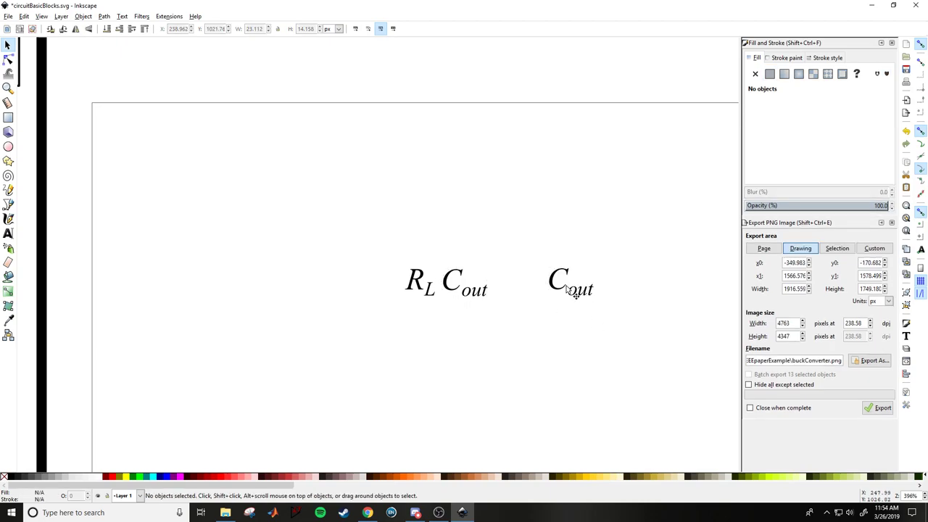
{"action": "double_click", "coordinate": [573, 287]}
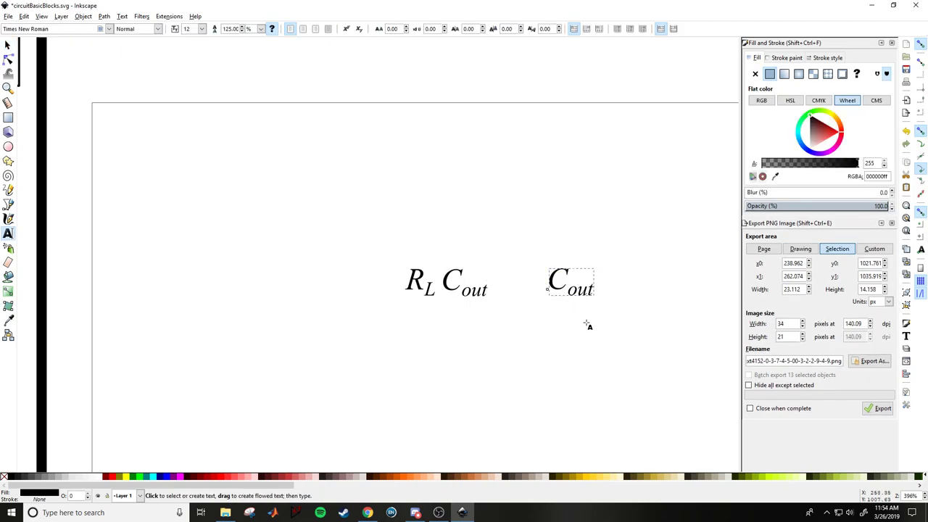
{"action": "key", "text": "Escape"}
{"action": "key", "text": "s"}
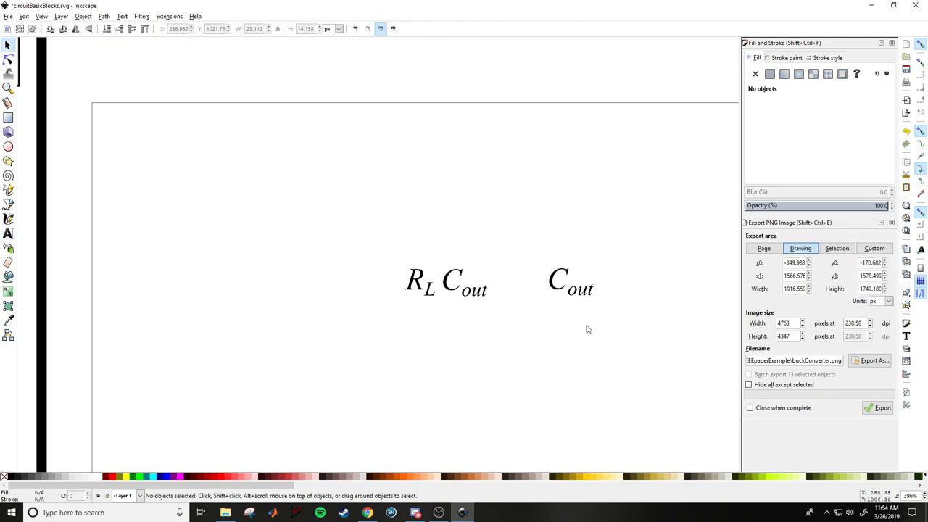
- Duplicate the second C_out label and place the duplicate below the row of labels
{"action": "left_click", "coordinate": [557, 293]}
{"action": "key", "text": "ctrl+d"}
{"action": "left_click_drag", "start_coordinate": [589, 300], "coordinate": [558, 356]}
{"action": "key", "text": "Escape"}
- Replace the text of the lower duplicate label with Rnaughtt
{"action": "double_click", "coordinate": [559, 352]}
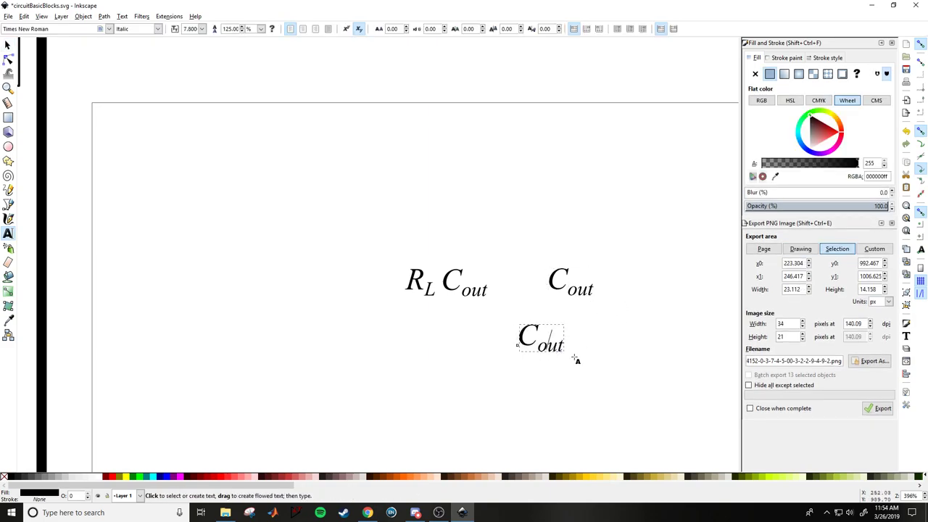
{"action": "key", "text": "BackSpace"}
{"action": "key", "text": "BackSpace"}
{"action": "key", "text": "BackSpace"}
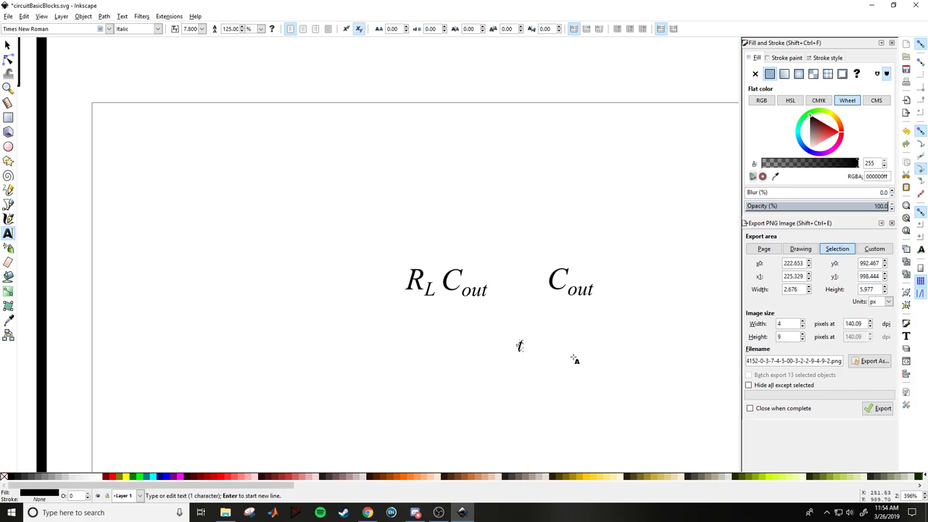
{"action": "type", "text": "Rnaughtt"}
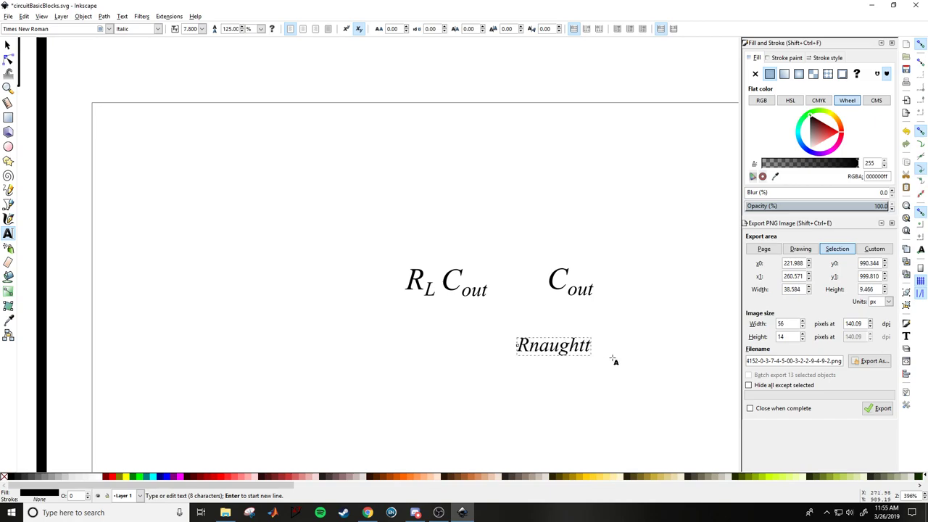
{"action": "key", "text": "Escape"}
{"action": "key", "text": "s"}
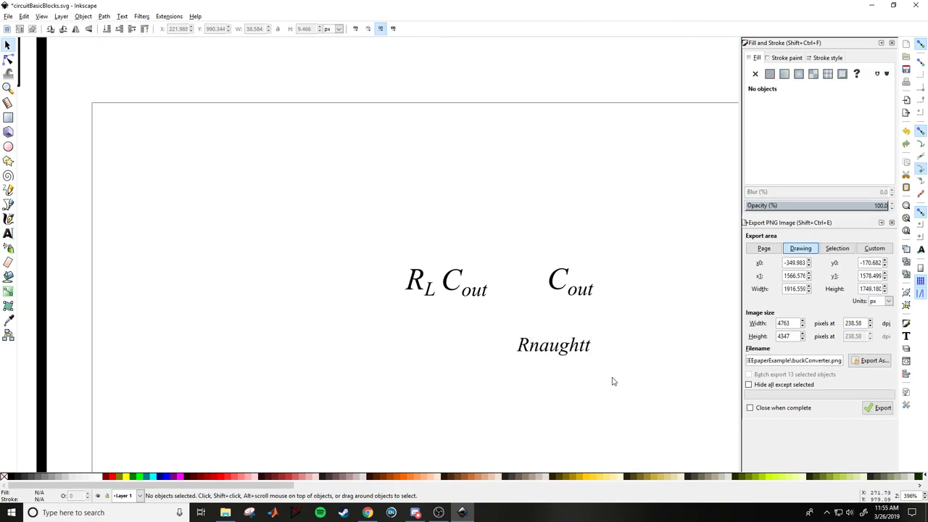
- Move the Rnaughtt label closer to the row, insert a second R, and remove the subscript formatting from all its text
{"action": "left_click_drag", "start_coordinate": [534, 352], "coordinate": [558, 334]}
{"action": "type", "text": "t"}
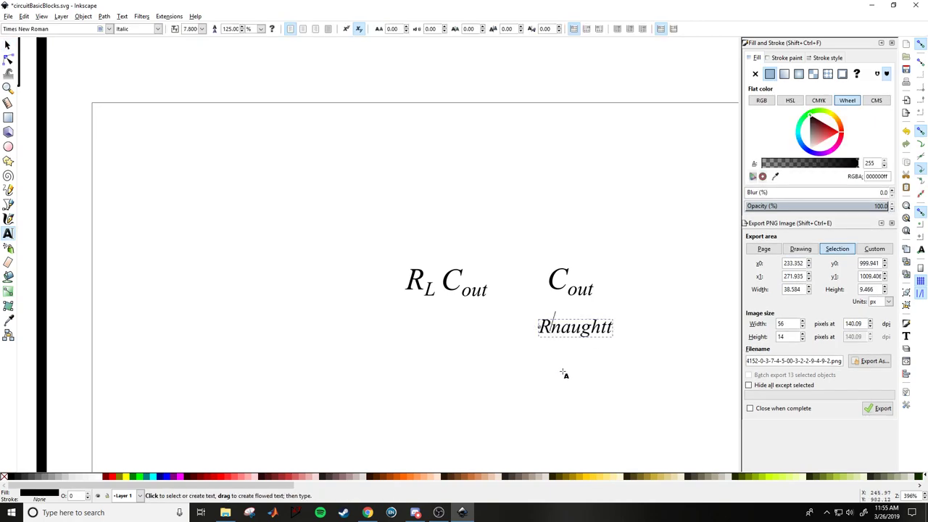
{"action": "type", "text": "R"}
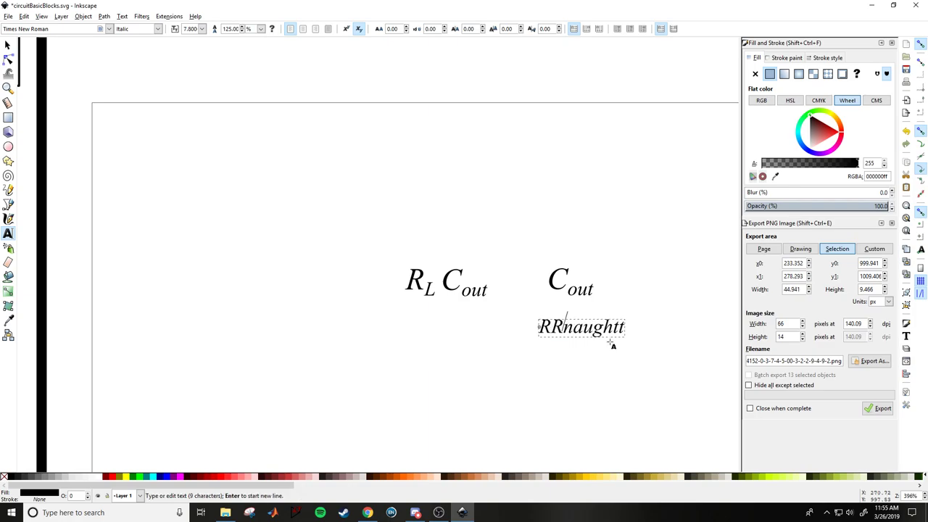
{"action": "key", "text": "ctrl+a"}
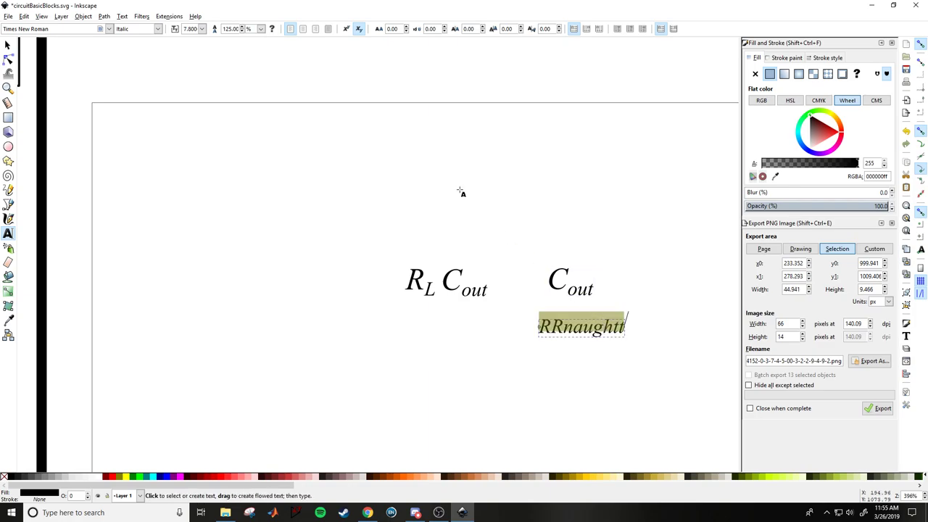
{"action": "left_click", "coordinate": [359, 29]}
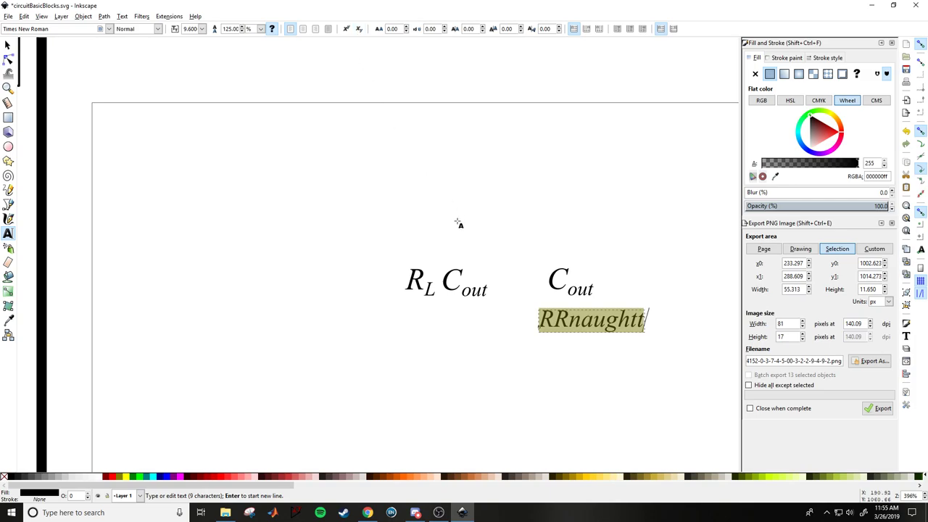
- Format the last three letters, htt, of the RRnaughtt label as a subscript
{"action": "key", "text": "End"}
{"action": "key", "text": "shift+Left"}
{"action": "key", "text": "shift+Left"}
{"action": "key", "text": "shift+Left"}
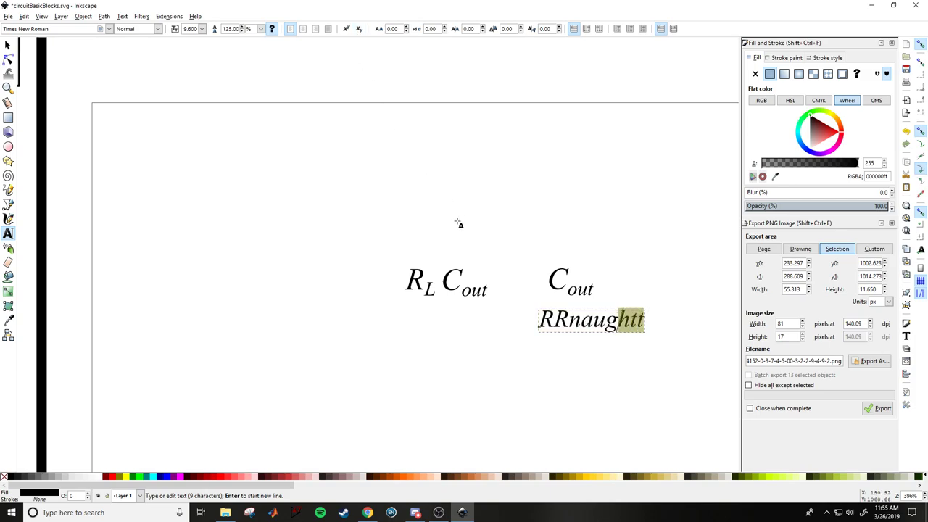
{"action": "left_click", "coordinate": [358, 29]}
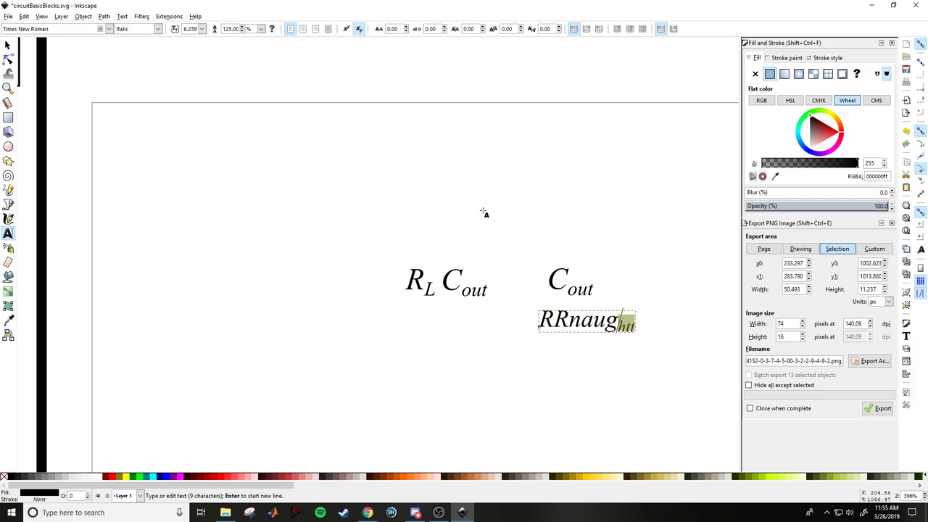
- Move the RRnaughtt label up onto the second C_out label and discard it
{"action": "key", "text": "Escape"}
{"action": "key", "text": "F1"}
{"action": "left_click_drag", "start_coordinate": [602, 333], "coordinate": [621, 287]}
{"action": "left_click", "coordinate": [602, 305]}
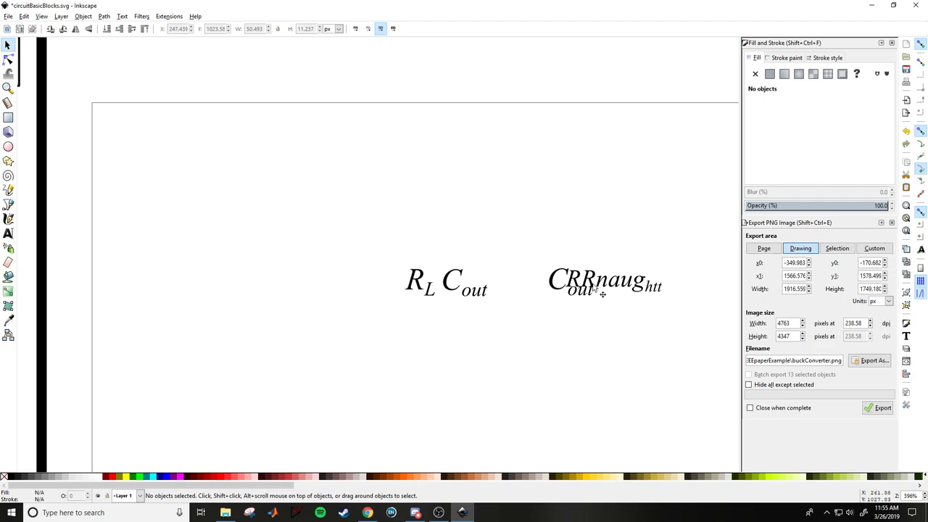
{"action": "key", "text": "ctrl+z"}
- Place a duplicate of the second C_out label below it and insert HERE before the C
{"action": "left_click", "coordinate": [572, 286]}
{"action": "left_click_drag", "start_coordinate": [589, 304], "coordinate": [588, 354]}
{"action": "key", "text": "t"}
{"action": "key", "text": "Home"}
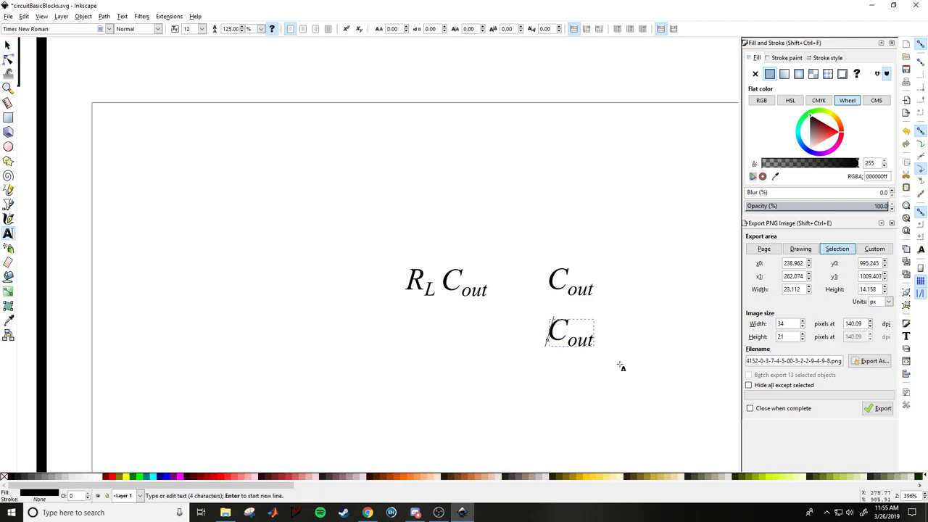
{"action": "type", "text": "HERE"}
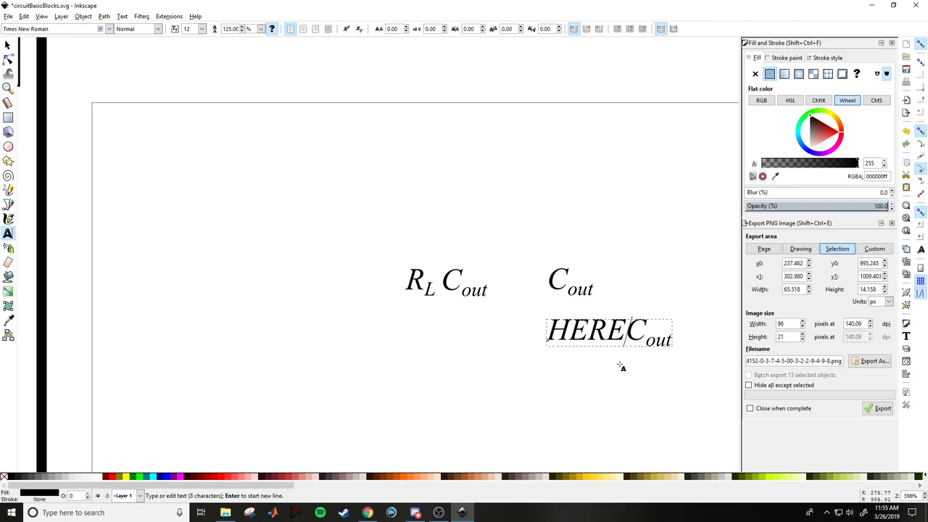
- Append sdlk to the subscript and erase characters to leave HERE with the subscript dlk
{"action": "key", "text": "Right"}
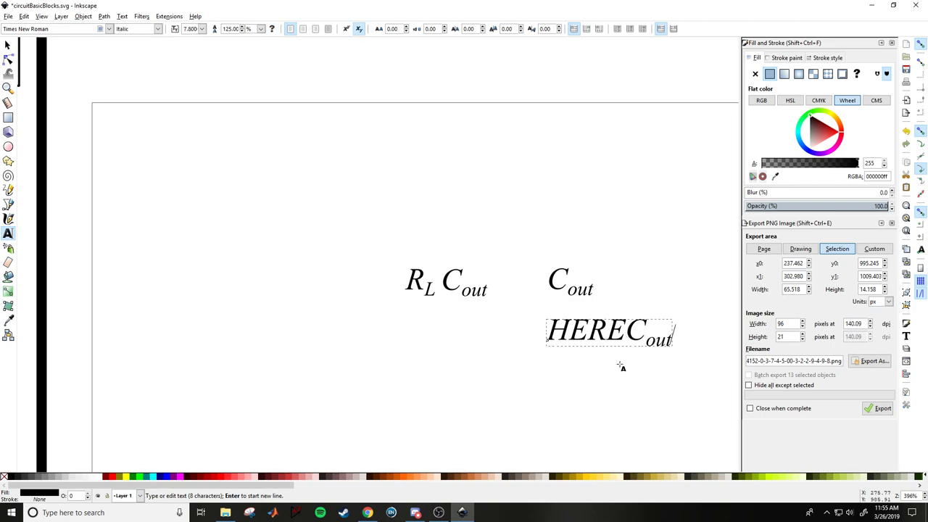
{"action": "type", "text": "sdlk"}
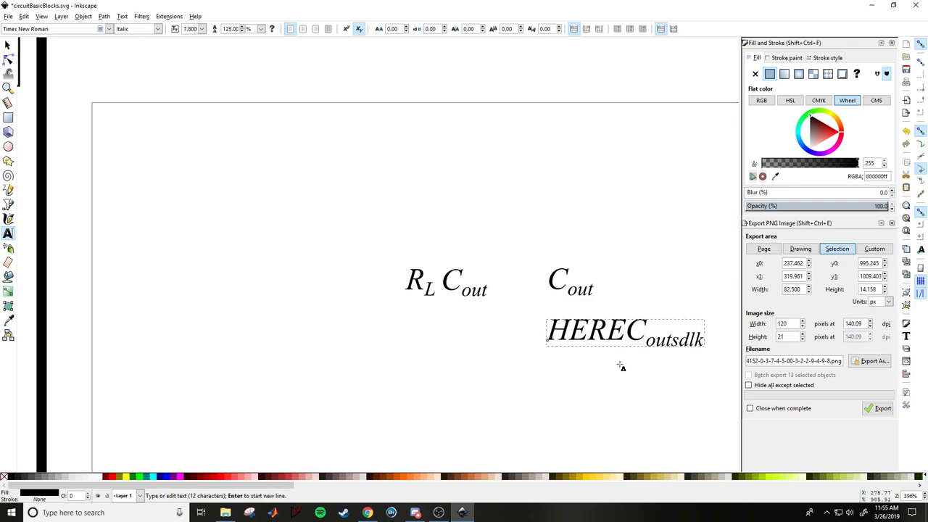
{"action": "key", "text": "BackSpace"}
{"action": "key", "text": "BackSpace"}
{"action": "key", "text": "BackSpace"}
{"action": "key", "text": "BackSpace"}
{"action": "key", "text": "BackSpace"}
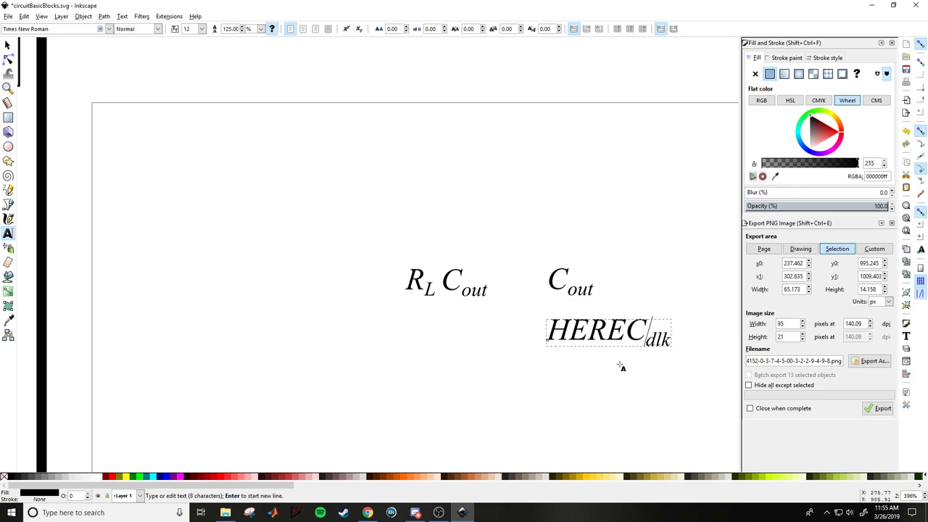
{"action": "key", "text": "Escape"}
{"action": "left_click", "coordinate": [672, 326]}
{"action": "key", "text": "F1"}
- Delete the HERE label and move the second C_out label closer to the first one
{"action": "left_click", "coordinate": [635, 346]}
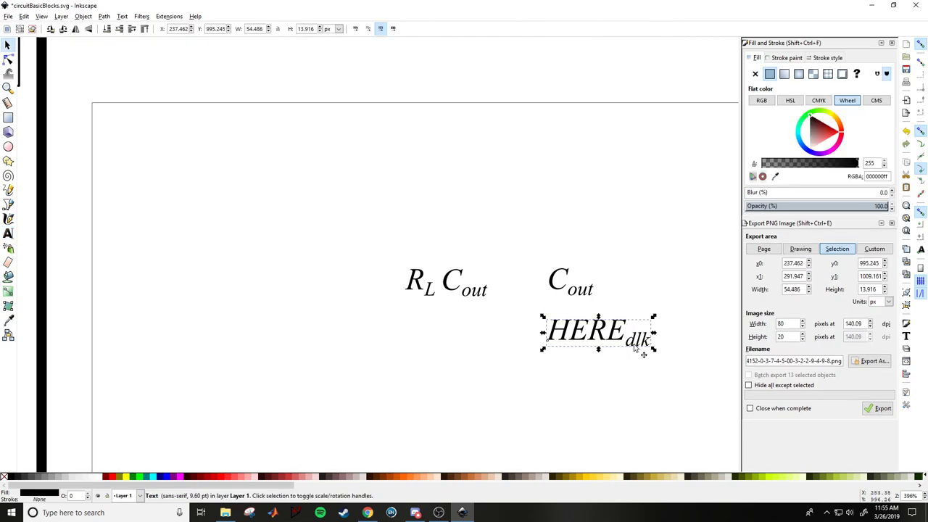
{"action": "key", "text": "Delete"}
{"action": "left_click_drag", "start_coordinate": [574, 289], "coordinate": [528, 288]}
- Select the R_L label and both C_out labels and cut them from the page
{"action": "left_click", "coordinate": [587, 332]}
{"action": "left_click_drag", "start_coordinate": [598, 338], "coordinate": [400, 264]}
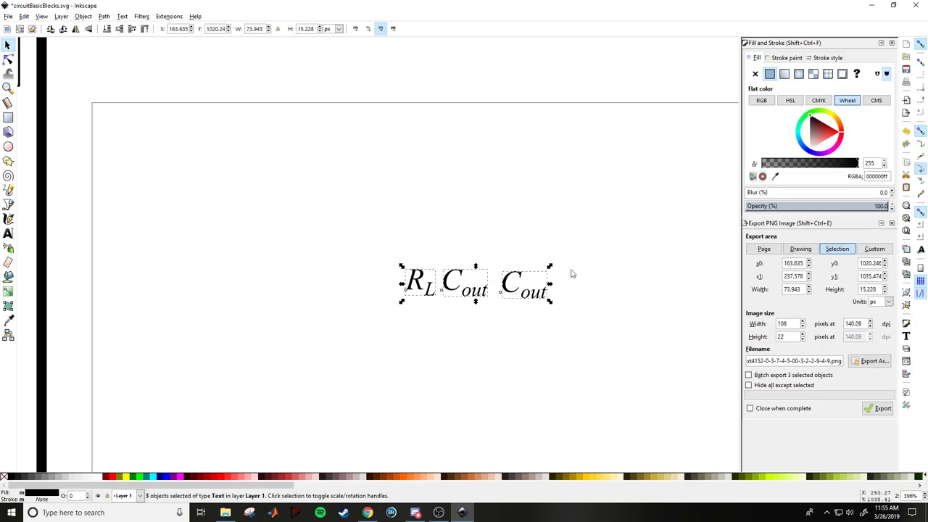
{"action": "key", "text": "ctrl+x"}
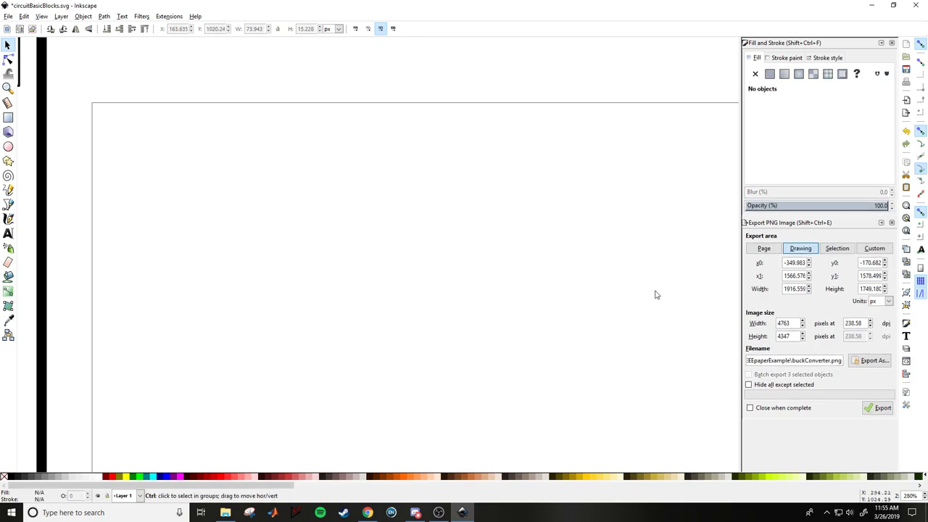
- Examine the text labels in the building blocks, selecting the Q_gs1,4 label
{"action": "scroll", "coordinate": [655, 292], "scroll_direction": "down", "scroll_amount": 3}
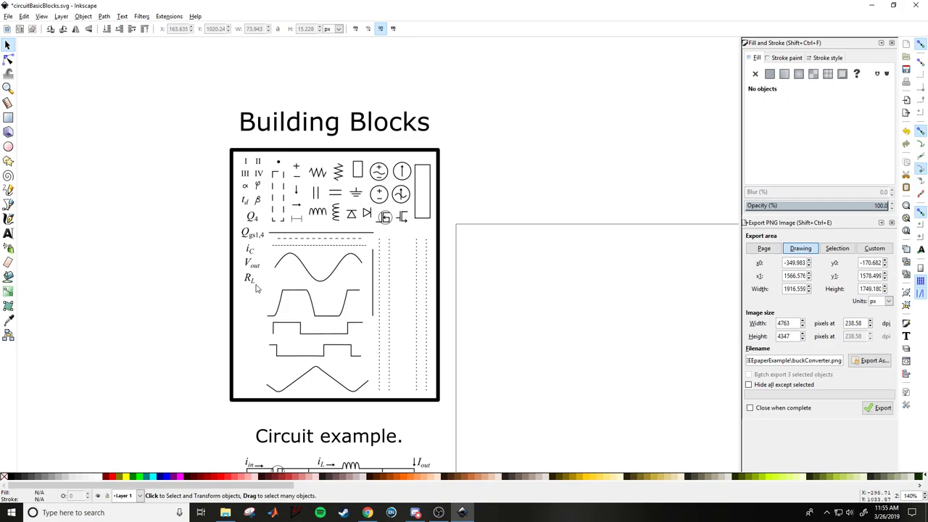
{"action": "scroll", "coordinate": [252, 242], "scroll_direction": "up", "scroll_amount": 3}
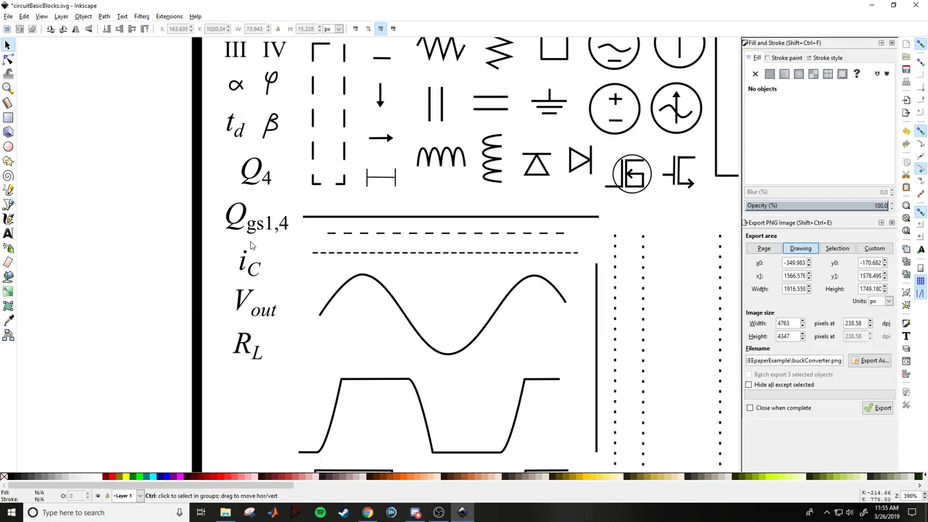
{"action": "left_click", "coordinate": [284, 226]}
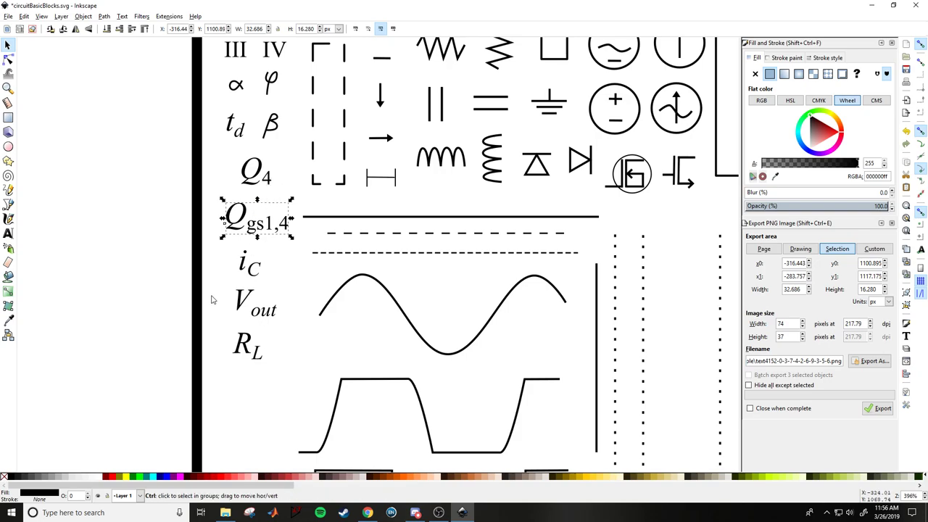
{"action": "scroll", "coordinate": [213, 296], "scroll_direction": "down", "scroll_amount": 1}
{"action": "scroll", "coordinate": [247, 136], "scroll_direction": "up", "scroll_amount": 2}
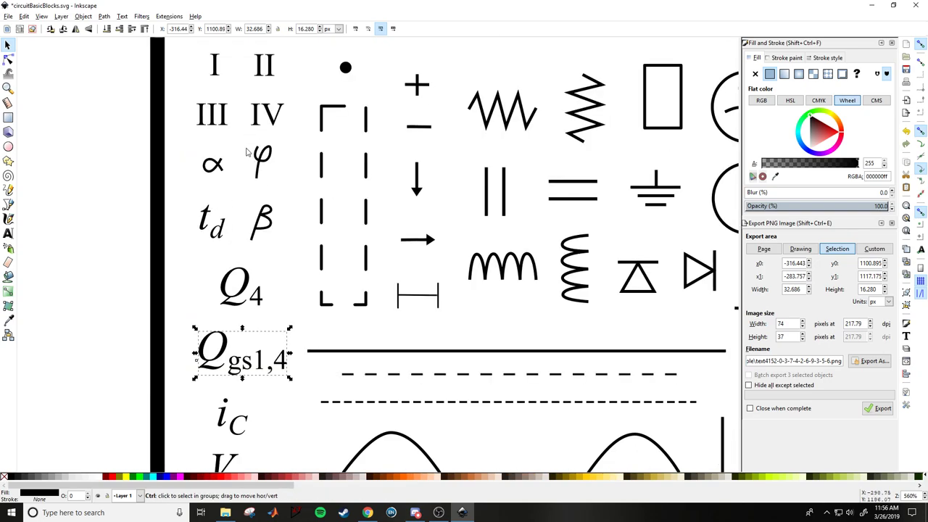
- Examine the path nodes of the phi symbol among the Greek letters in the building blocks
{"action": "scroll", "coordinate": [250, 149], "scroll_direction": "up", "scroll_amount": 2}
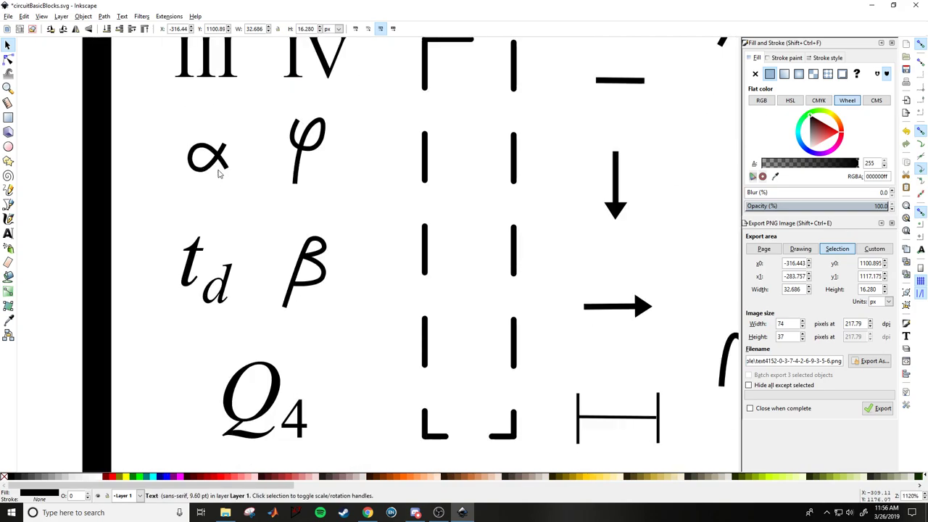
{"action": "left_click", "coordinate": [305, 148]}
{"action": "key", "text": "n"}
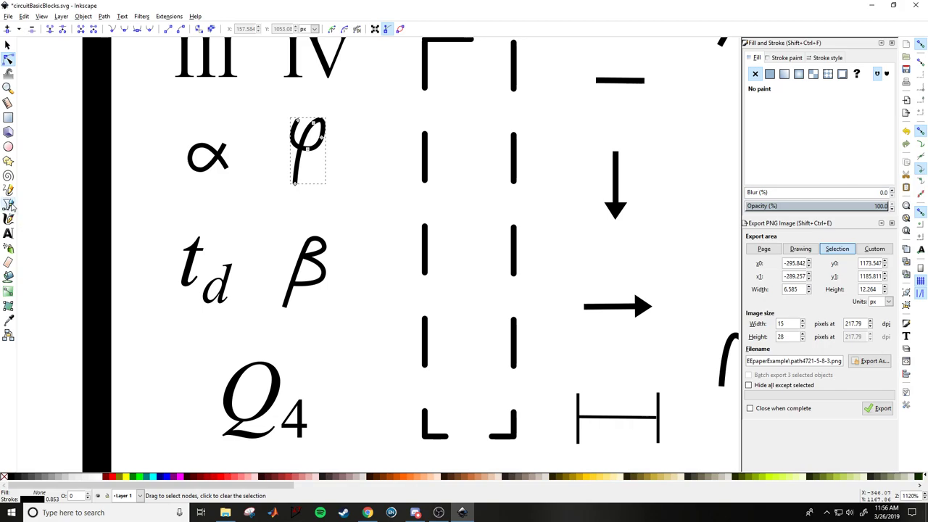
{"action": "left_click_drag", "start_coordinate": [314, 125], "coordinate": [341, 166]}
{"action": "left_click", "coordinate": [333, 178]}
{"action": "scroll", "coordinate": [261, 213], "scroll_direction": "down", "scroll_amount": 4}
{"action": "scroll", "coordinate": [233, 211], "scroll_direction": "down", "scroll_amount": 1}
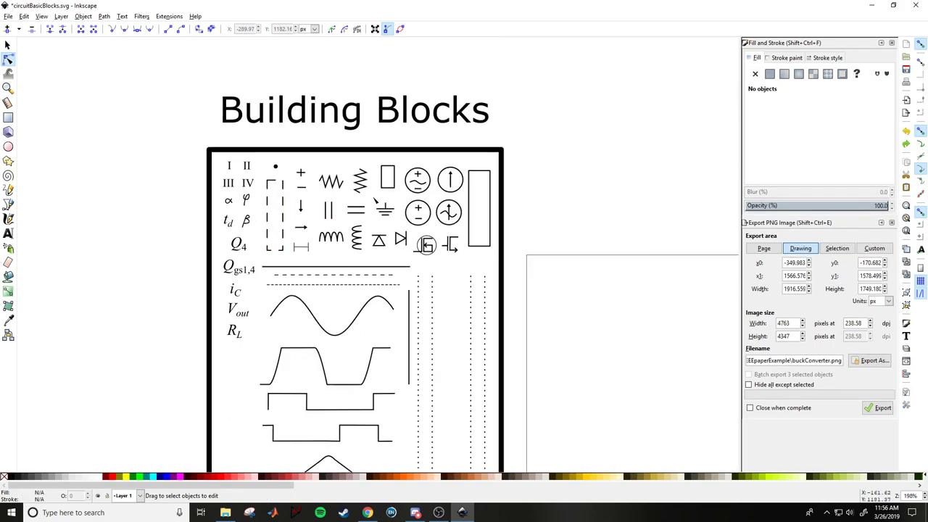